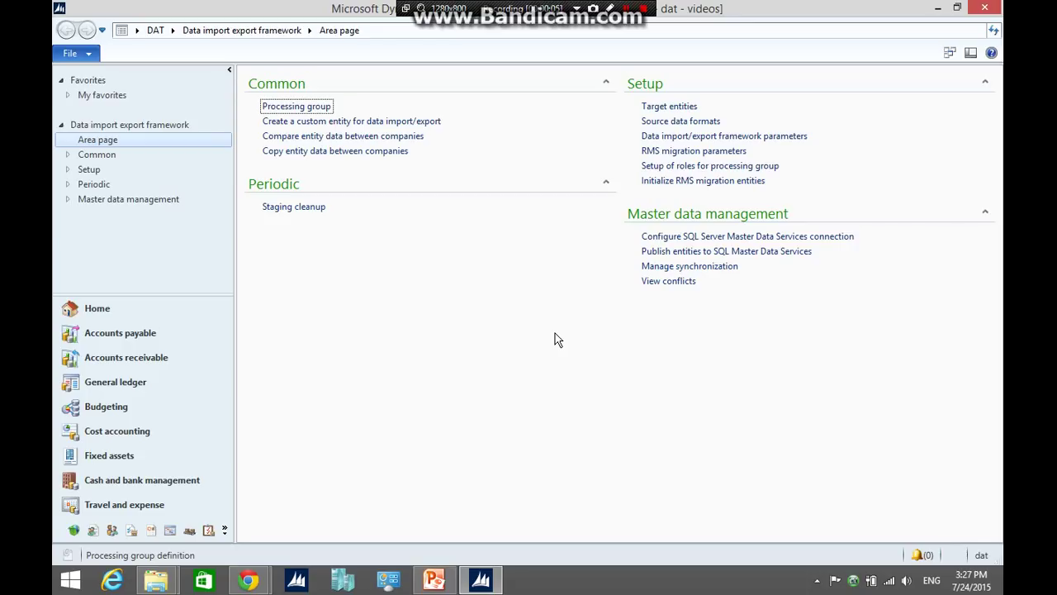
# Set the shared working directory to D:\DIEF\ in the data import/export framework parameters and validate the service account's access to it.
pyautogui.click(569, 308)
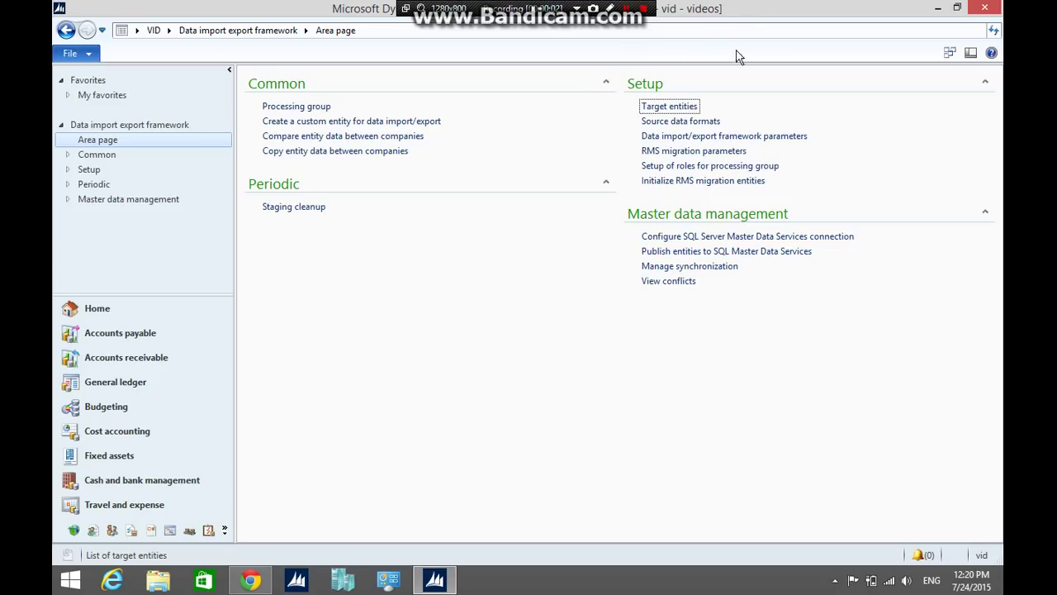
pyautogui.click(721, 137)
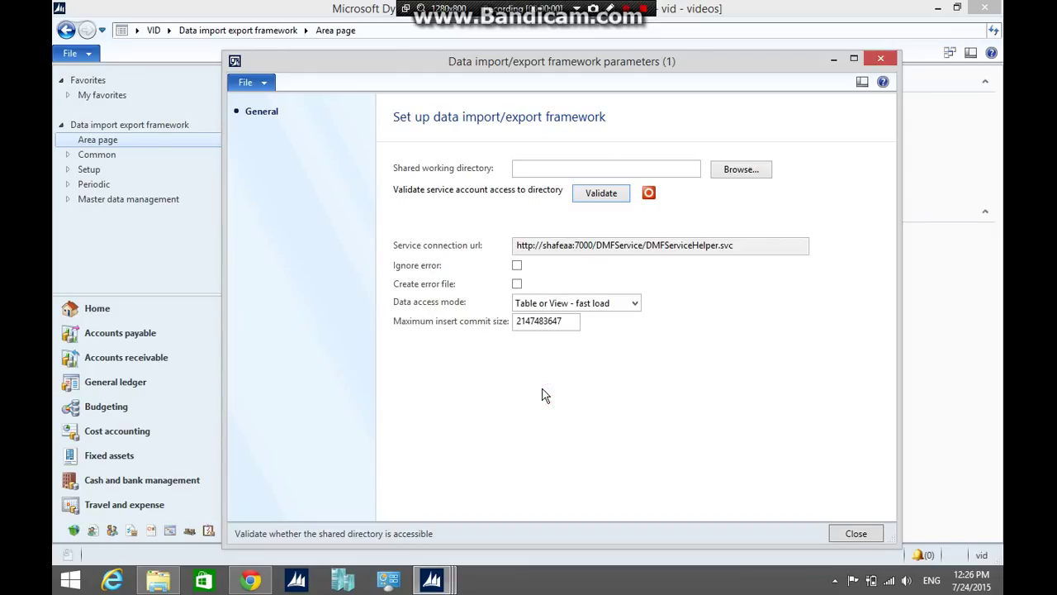
pyautogui.click(741, 171)
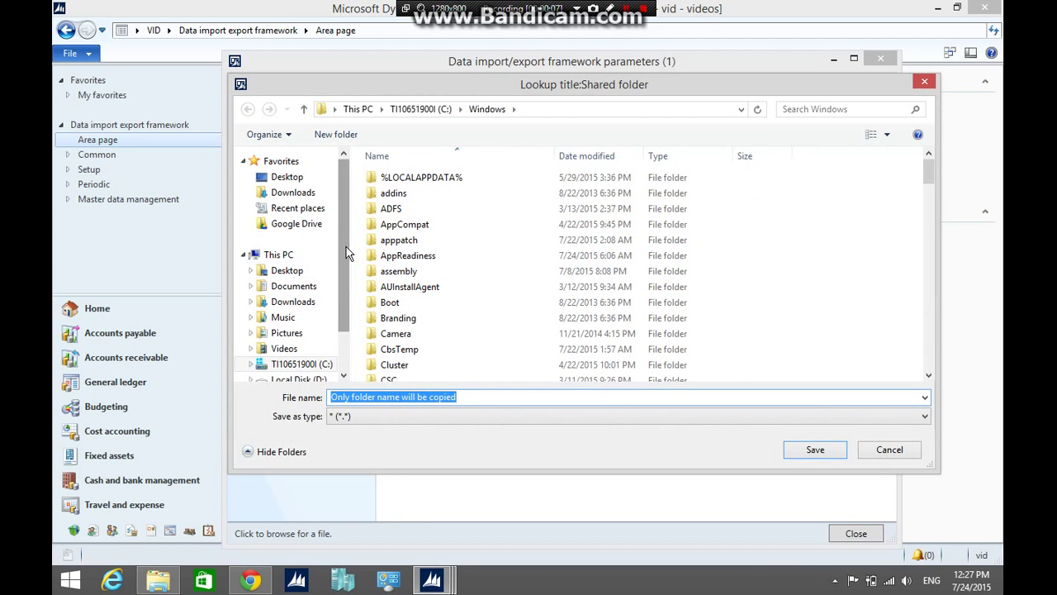
pyautogui.moveTo(344, 244); pyautogui.dragTo(325, 322)
pyautogui.click(325, 324)
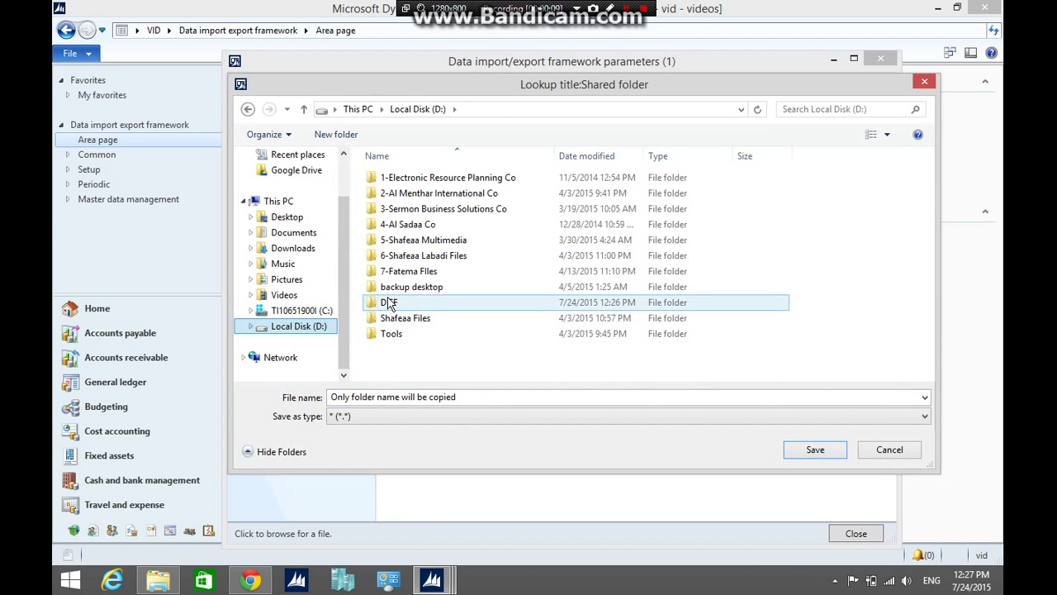
pyautogui.doubleClick(388, 303)
pyautogui.click(813, 449)
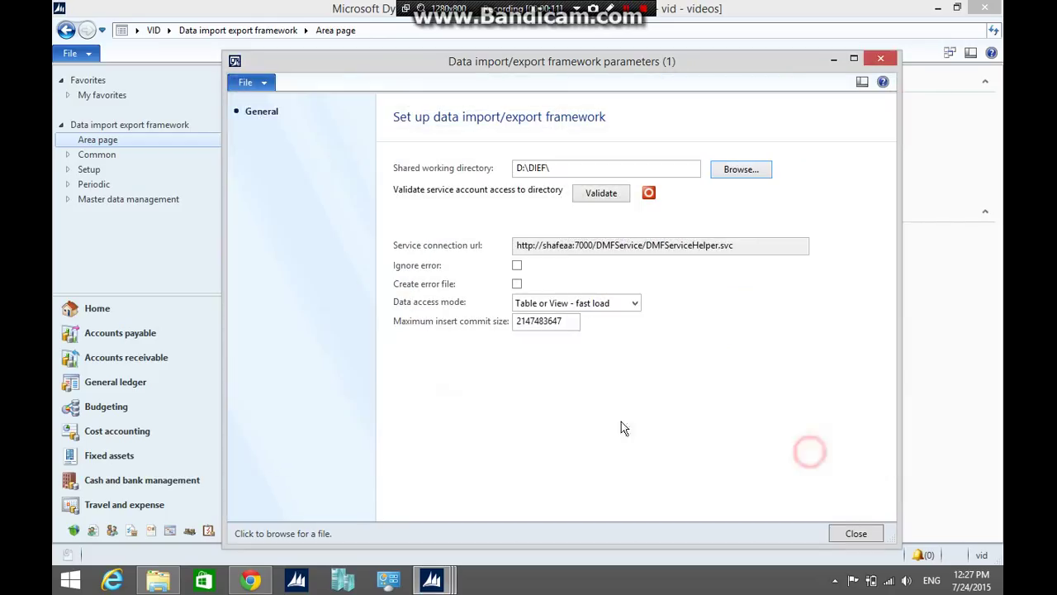
pyautogui.click(601, 193)
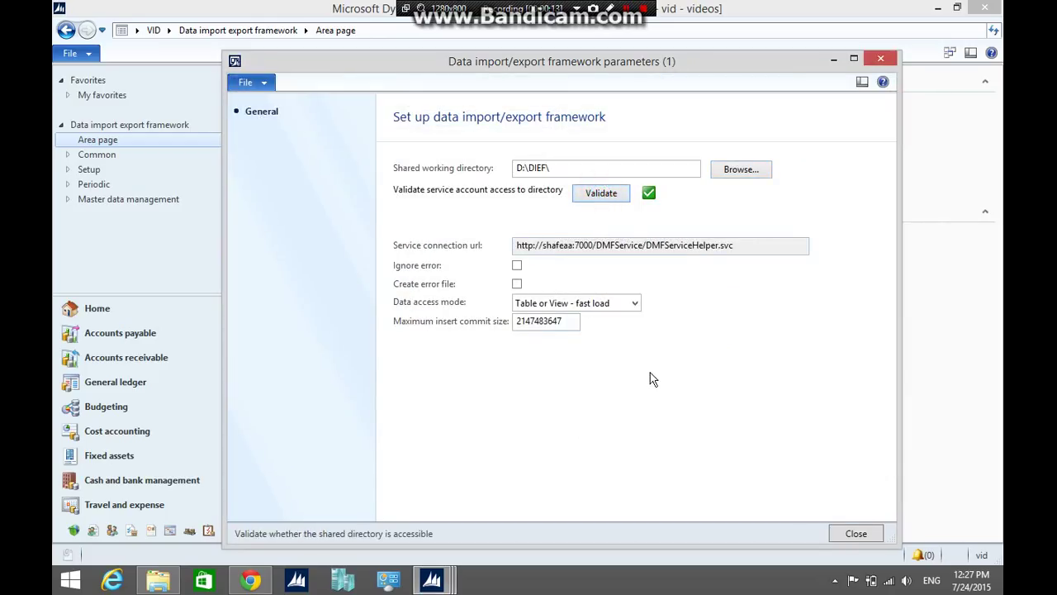
pyautogui.click(854, 536)
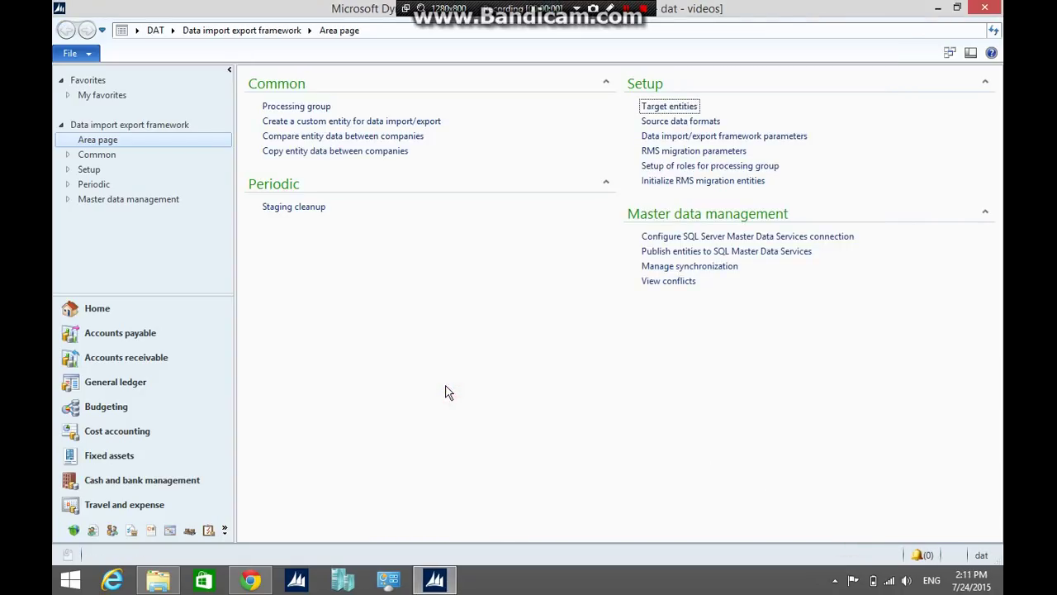
# Create a source data format named CSV with the description CSV Format and type File.
pyautogui.click(673, 122)
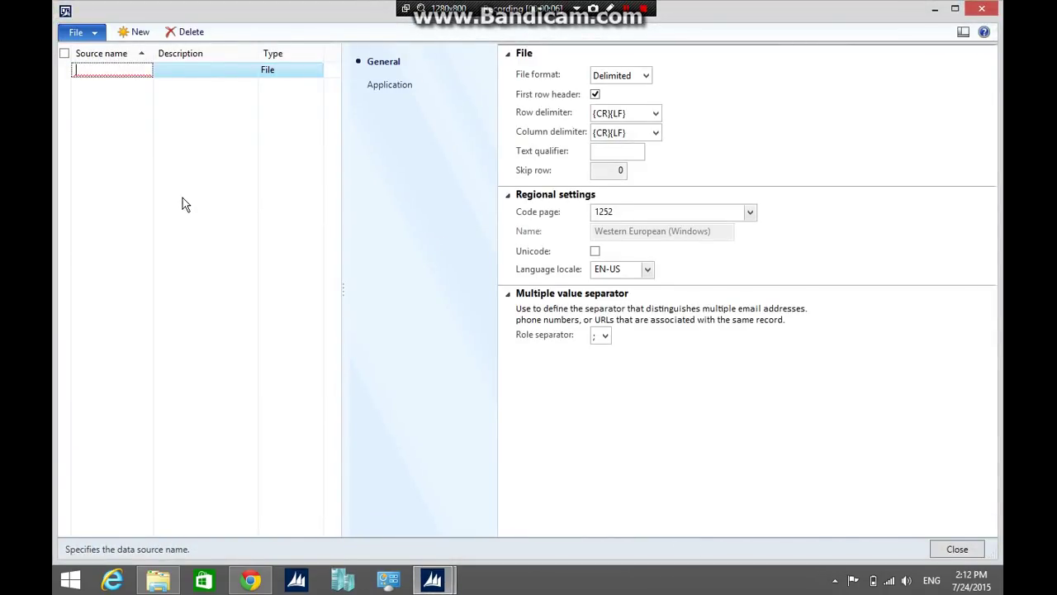
pyautogui.write('CSV')
pyautogui.press('Tab')
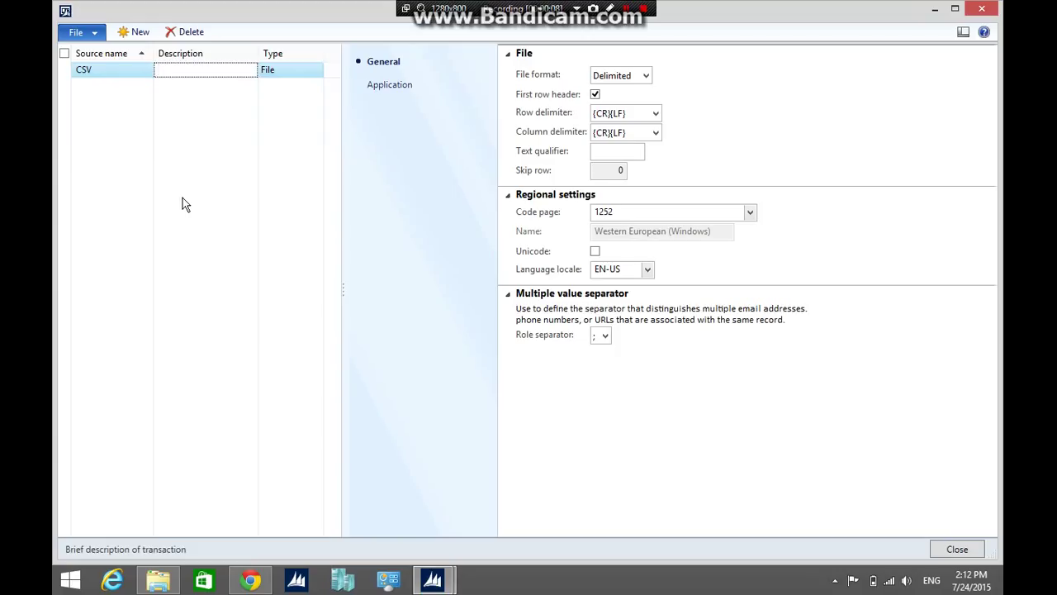
pyautogui.write('CSV Format')
pyautogui.press('Tab')
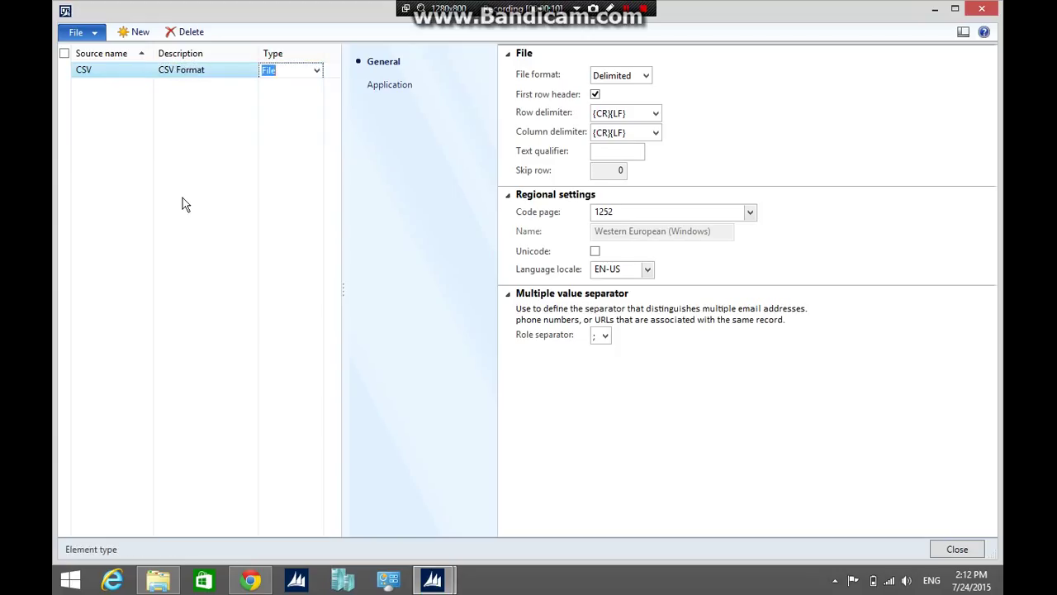
pyautogui.click(317, 72)
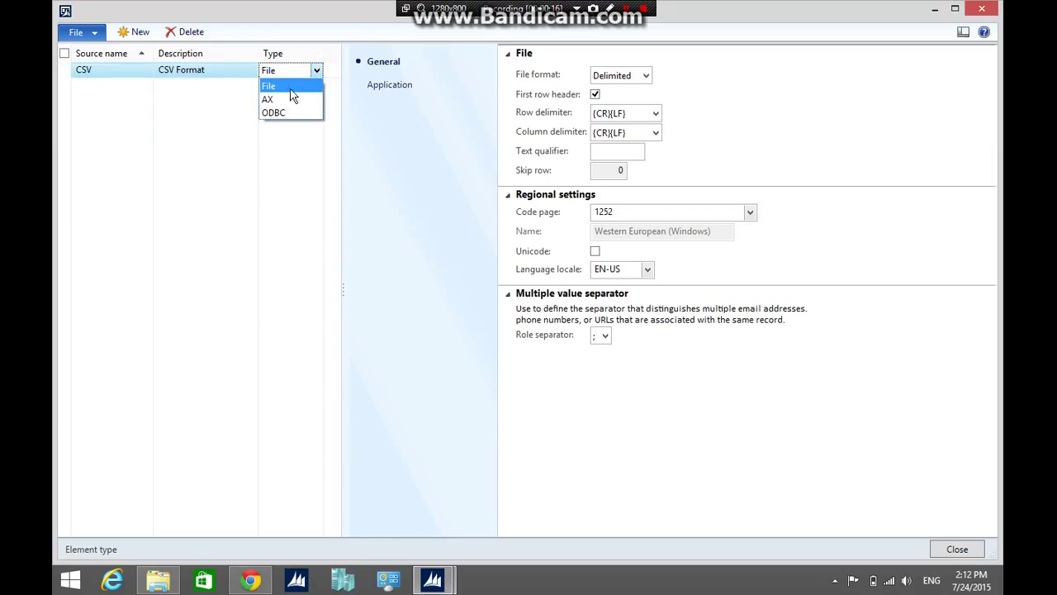
pyautogui.click(285, 87)
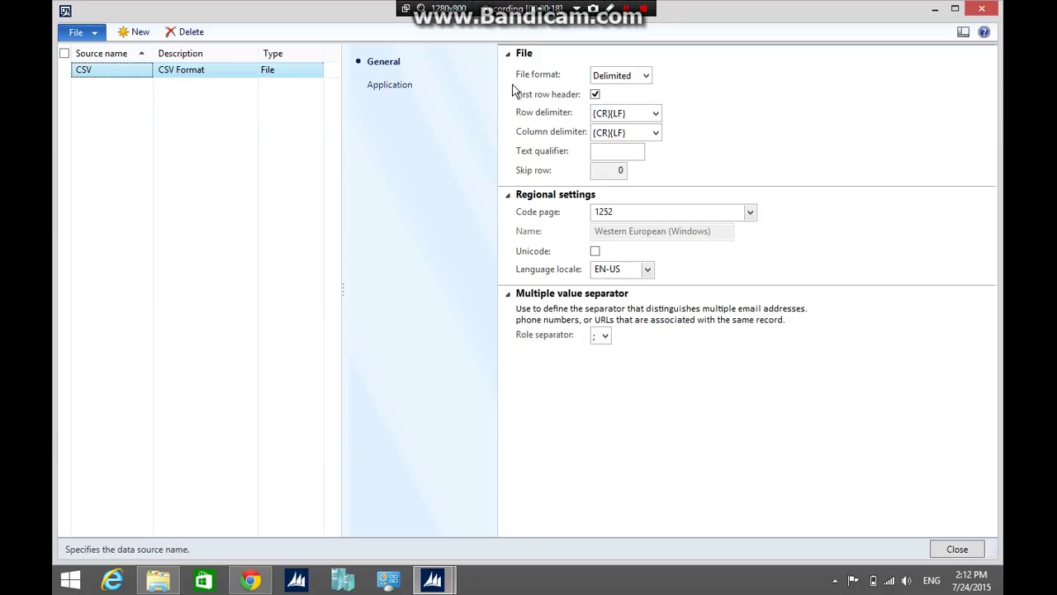
# Configure the CSV source format as Delimited, with a comma role separator and a semicolon column delimiter.
pyautogui.click(647, 76)
pyautogui.click(619, 89)
pyautogui.click(607, 338)
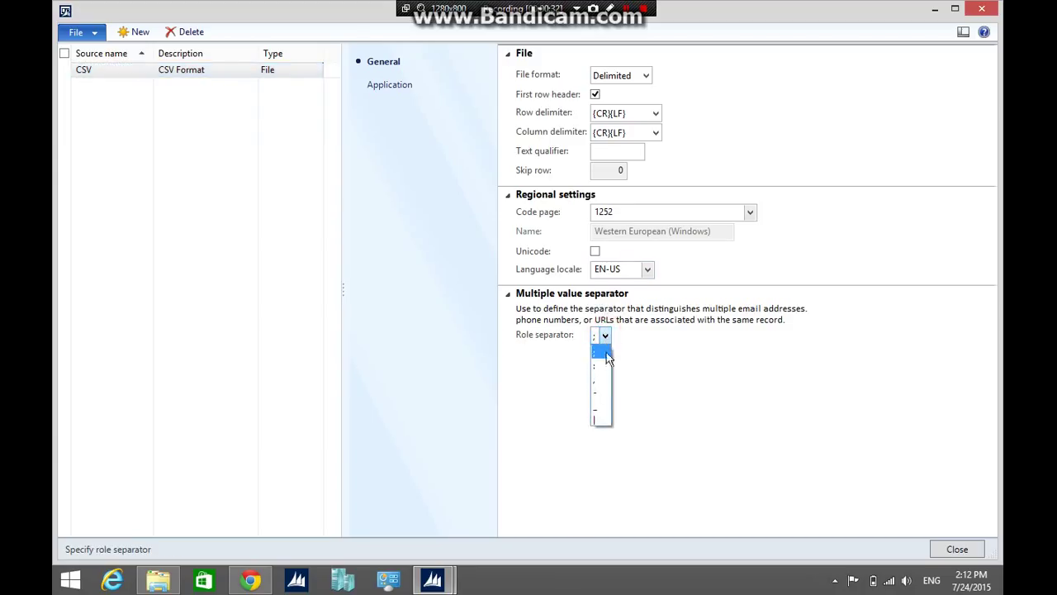
pyautogui.click(602, 381)
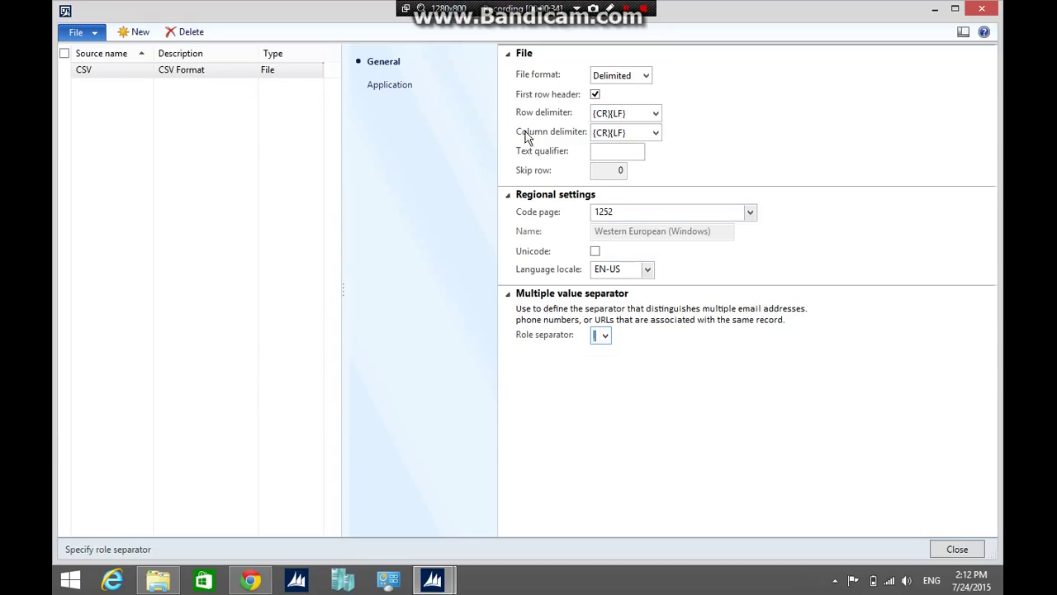
pyautogui.click(656, 133)
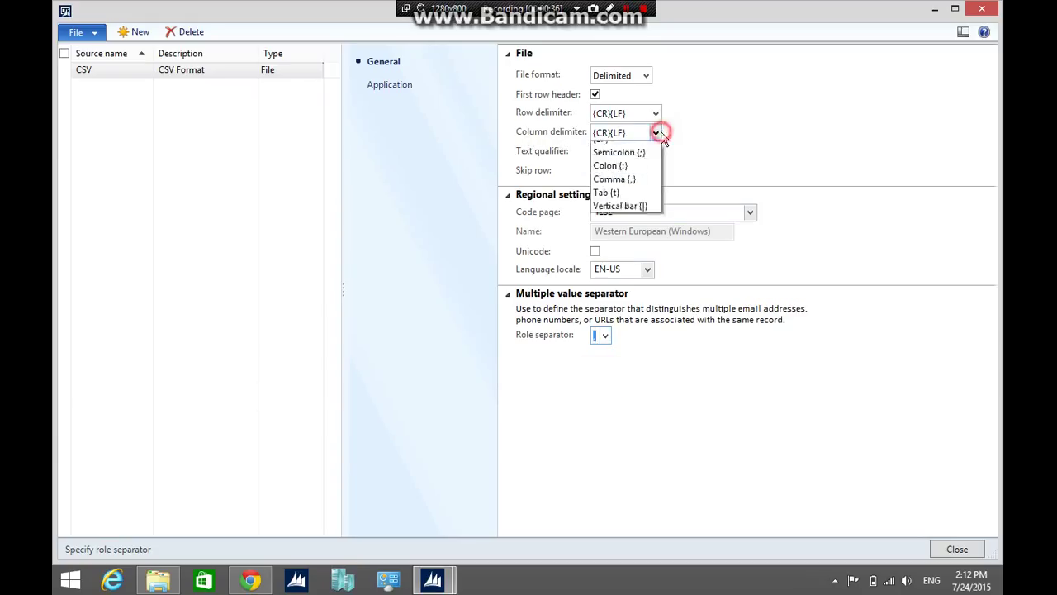
pyautogui.click(649, 191)
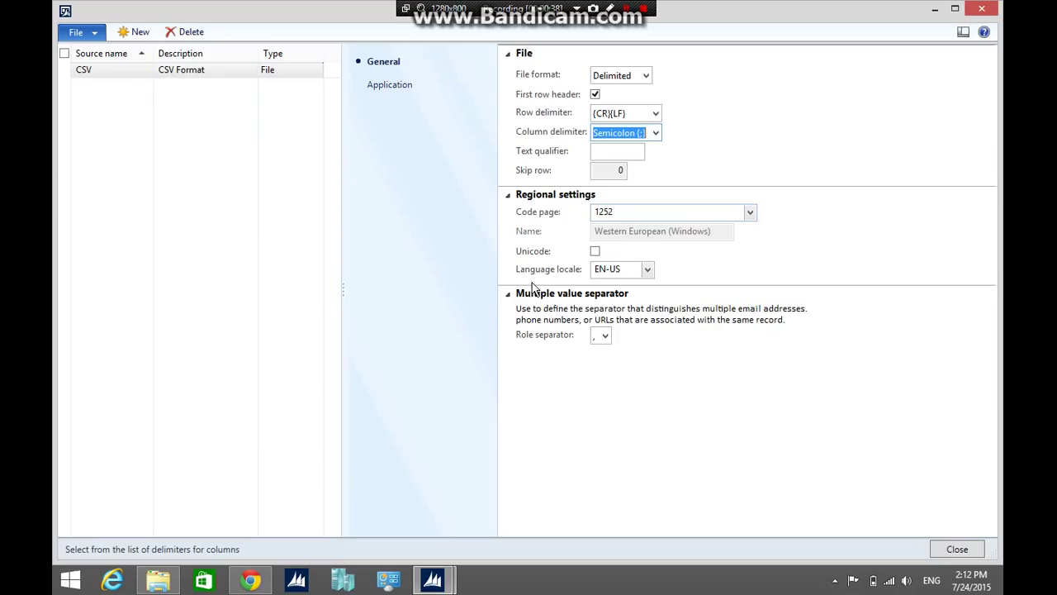
pyautogui.click(958, 549)
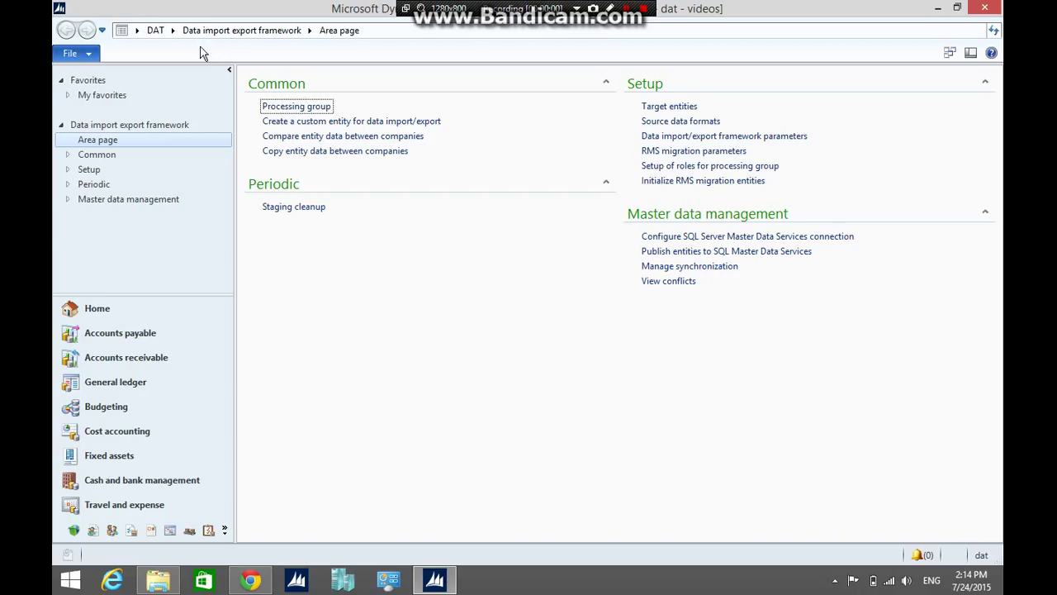
# Create a processing group named Project with the description Import Projects.
pyautogui.click(298, 108)
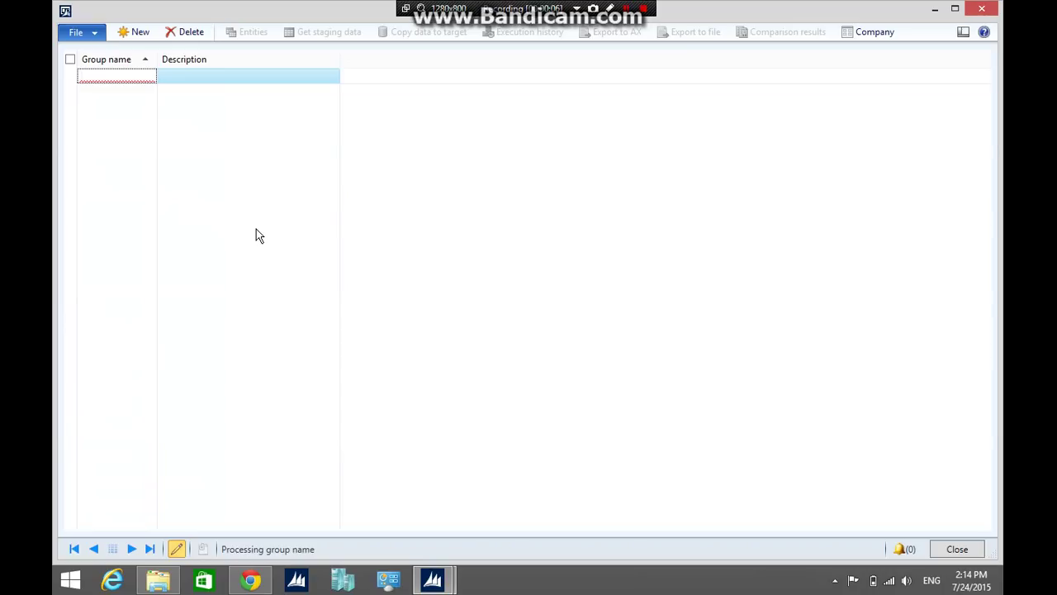
pyautogui.write('Project')
pyautogui.press('Tab')
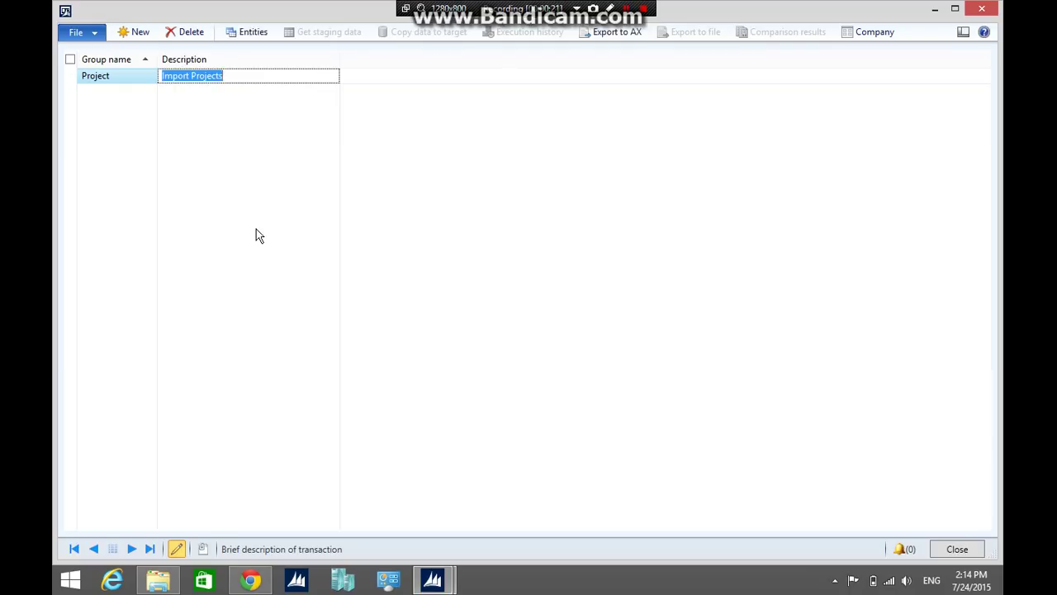
# Add the Project entity to the processing group with CSV as its source data format.
pyautogui.click(250, 35)
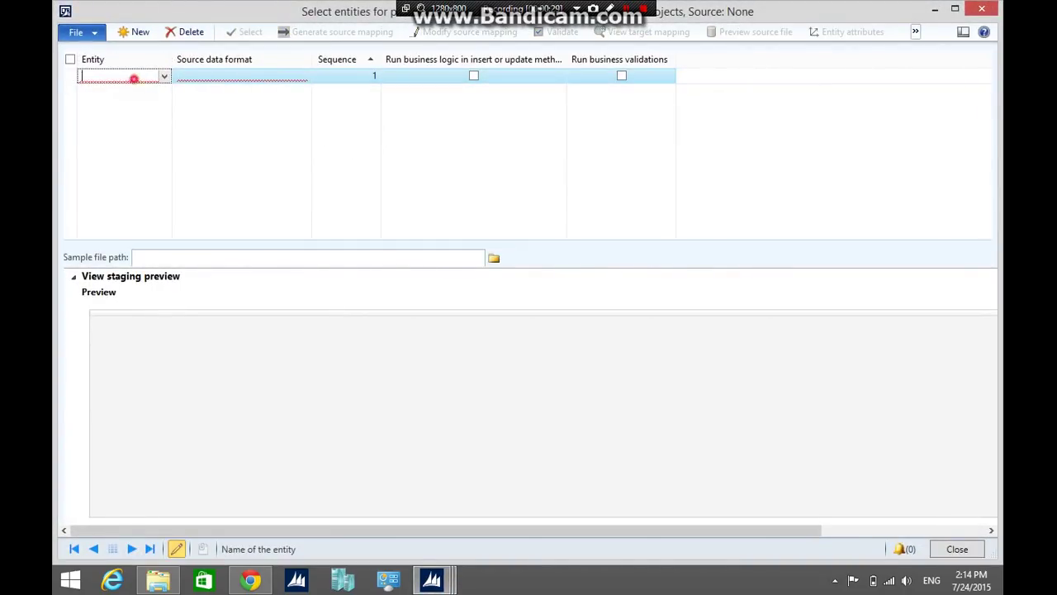
pyautogui.click(134, 78)
pyautogui.write('proj*')
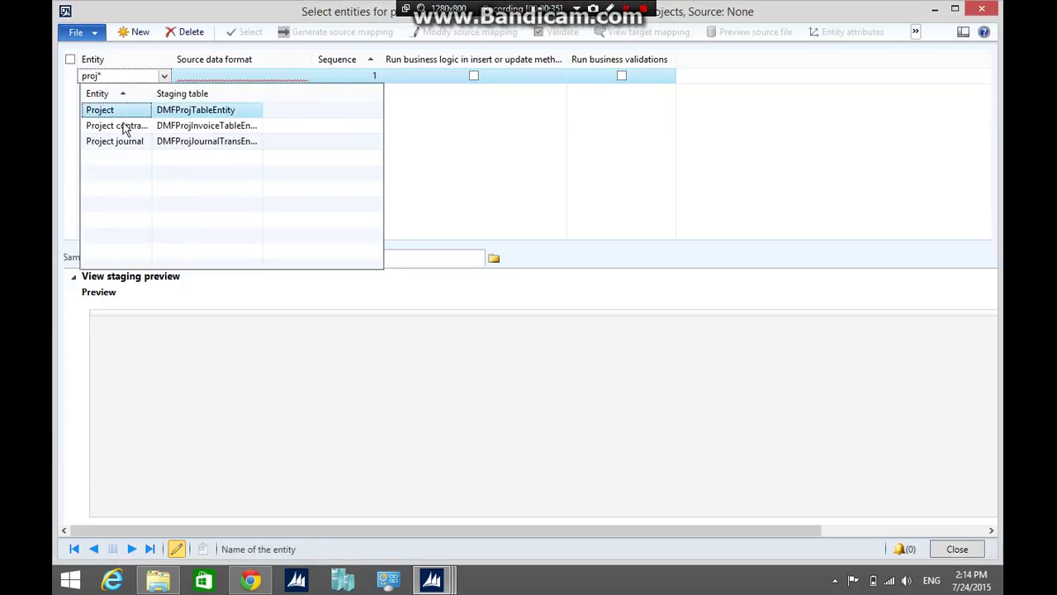
pyautogui.click(122, 110)
pyautogui.press('Tab')
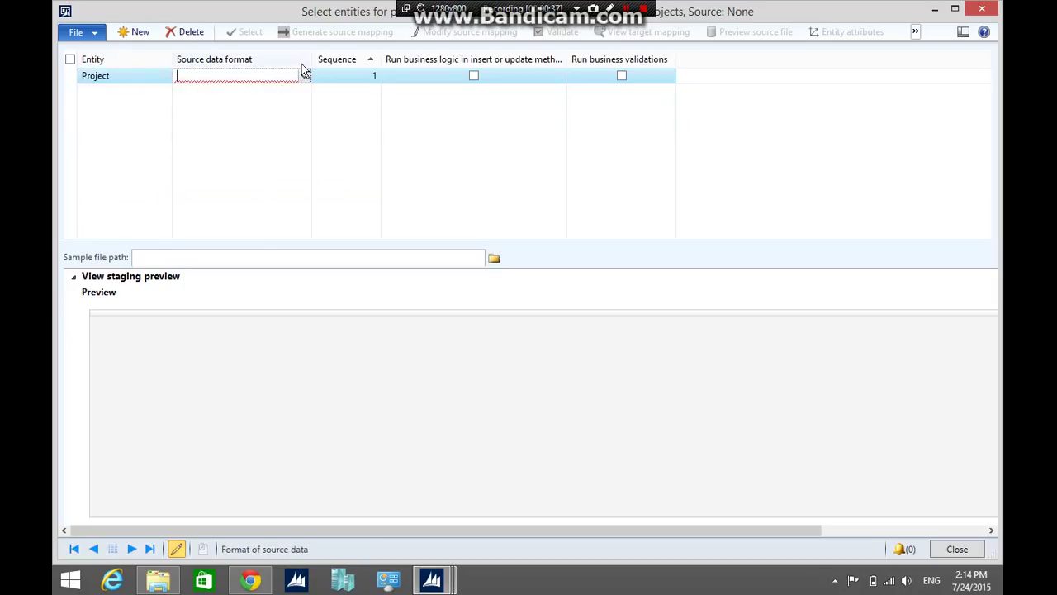
pyautogui.click(304, 76)
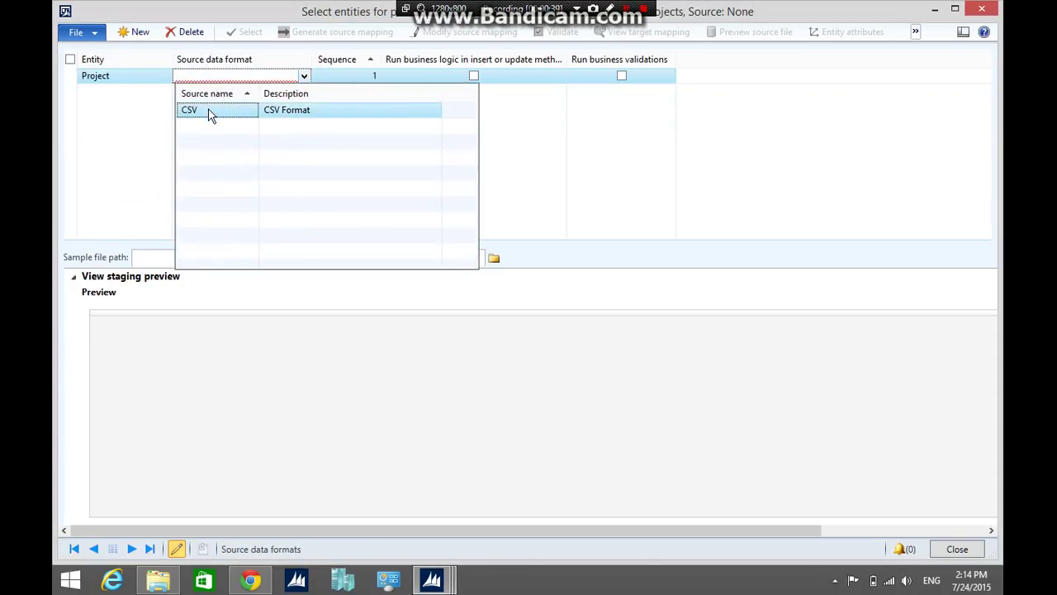
pyautogui.click(211, 114)
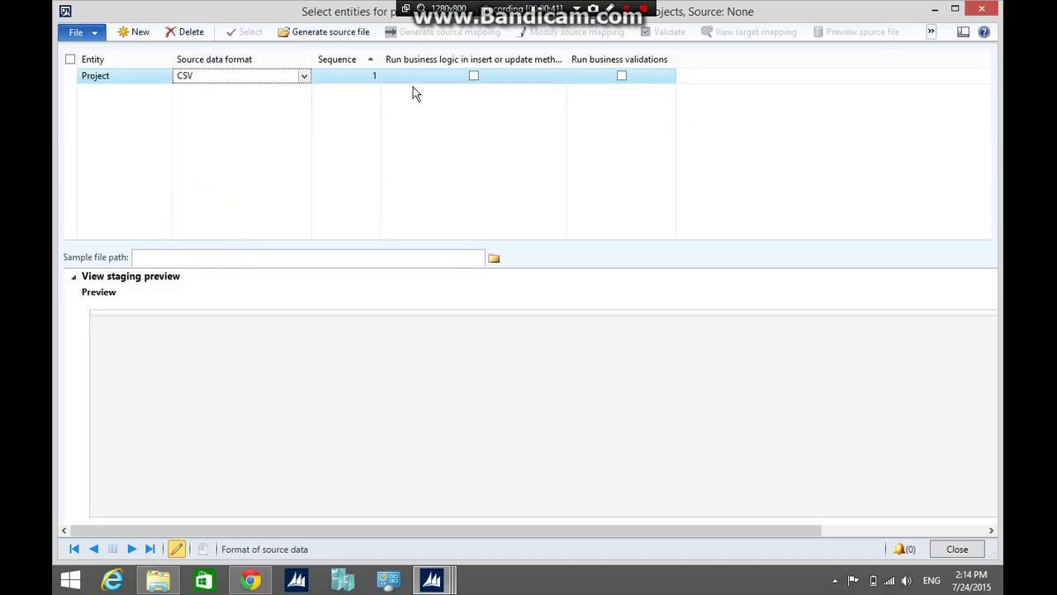
# Start generating a source file for the Project entity, sort the fields by name and mark Name as present in source.
pyautogui.click(322, 32)
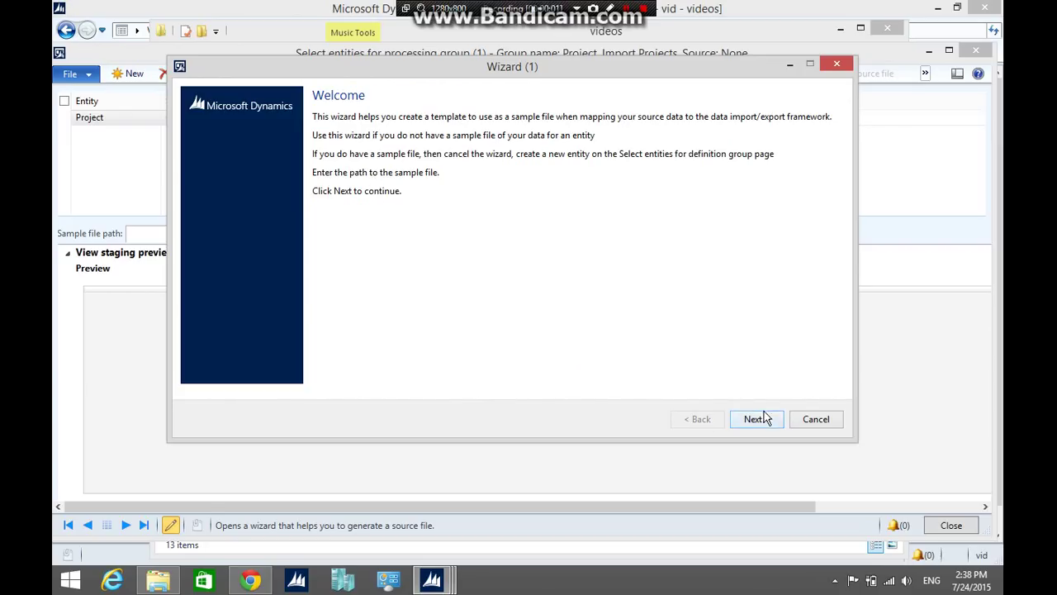
pyautogui.click(756, 418)
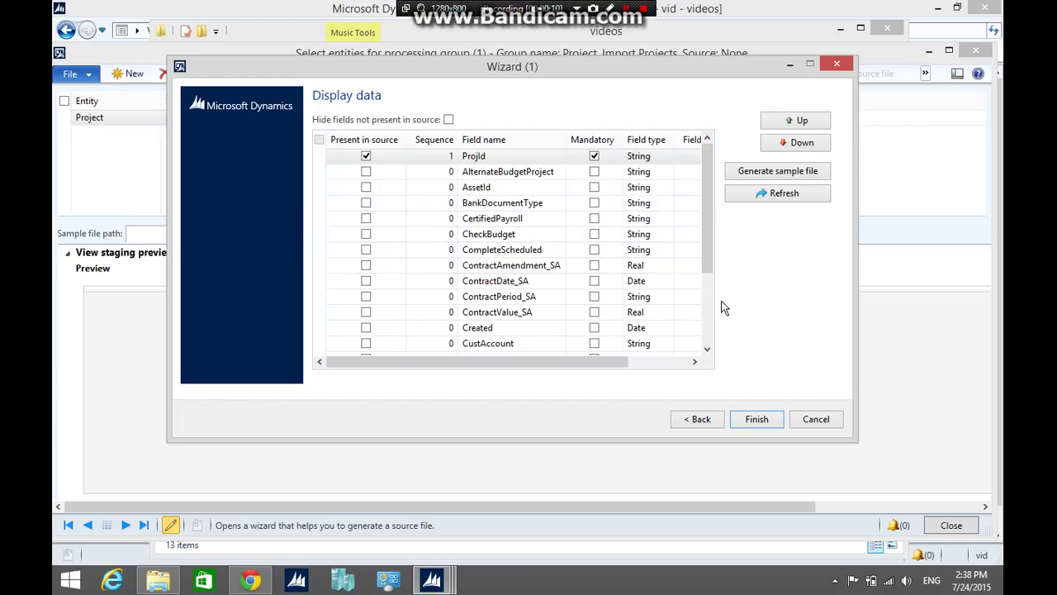
pyautogui.click(494, 142)
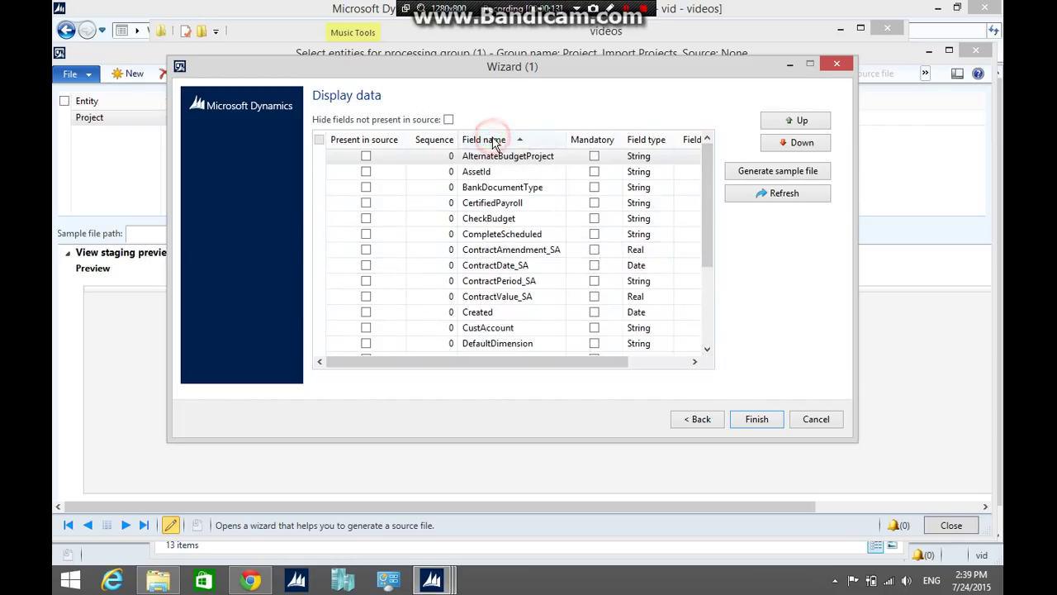
pyautogui.click(707, 348)
pyautogui.click(707, 349)
pyautogui.click(707, 348)
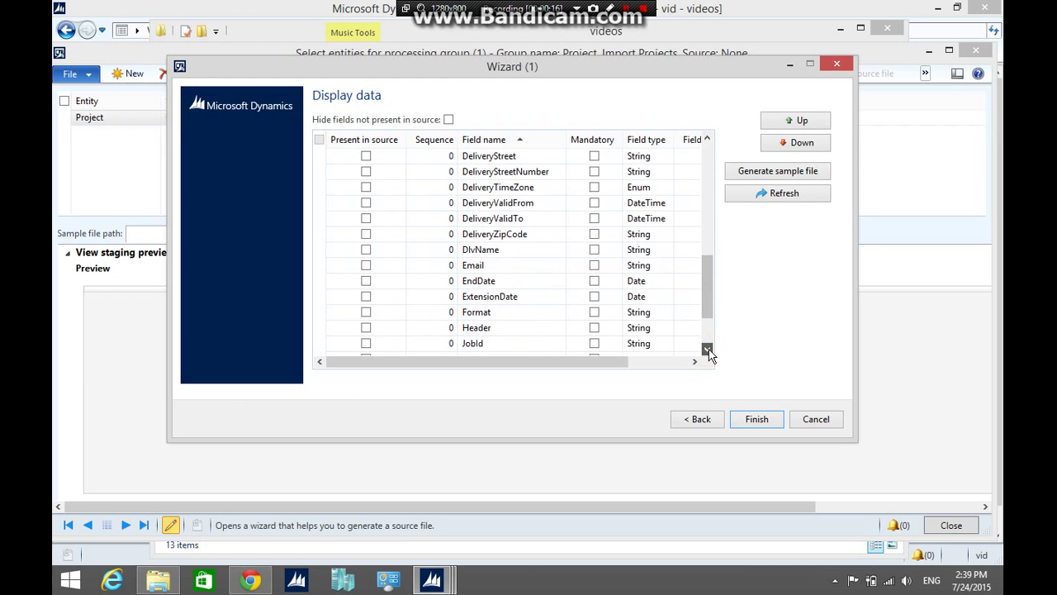
pyautogui.click(707, 349)
pyautogui.click(707, 348)
pyautogui.click(707, 349)
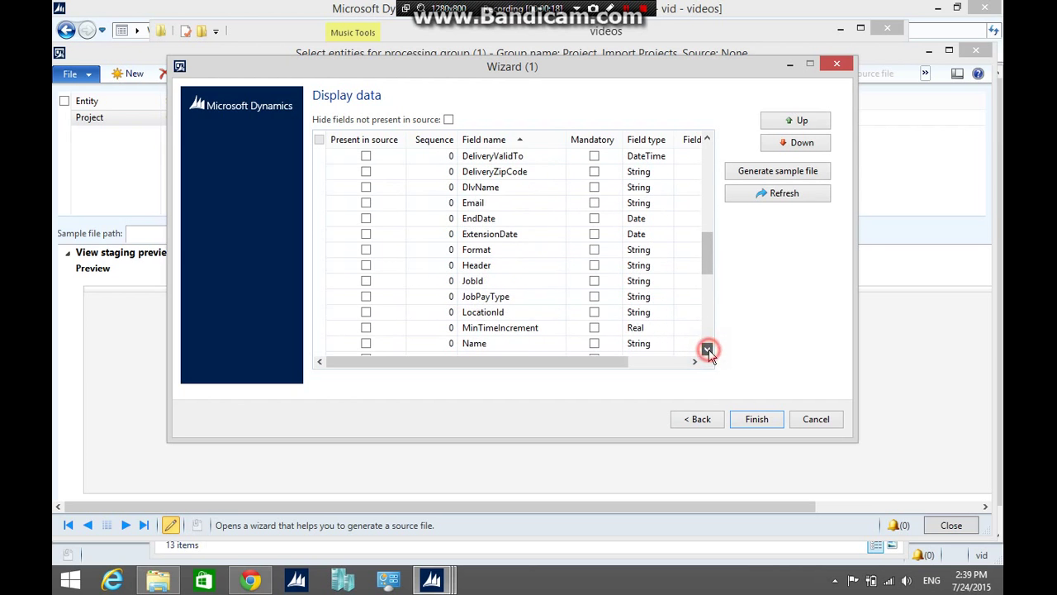
pyautogui.click(707, 349)
pyautogui.click(707, 348)
pyautogui.click(707, 349)
pyautogui.click(707, 348)
pyautogui.click(366, 281)
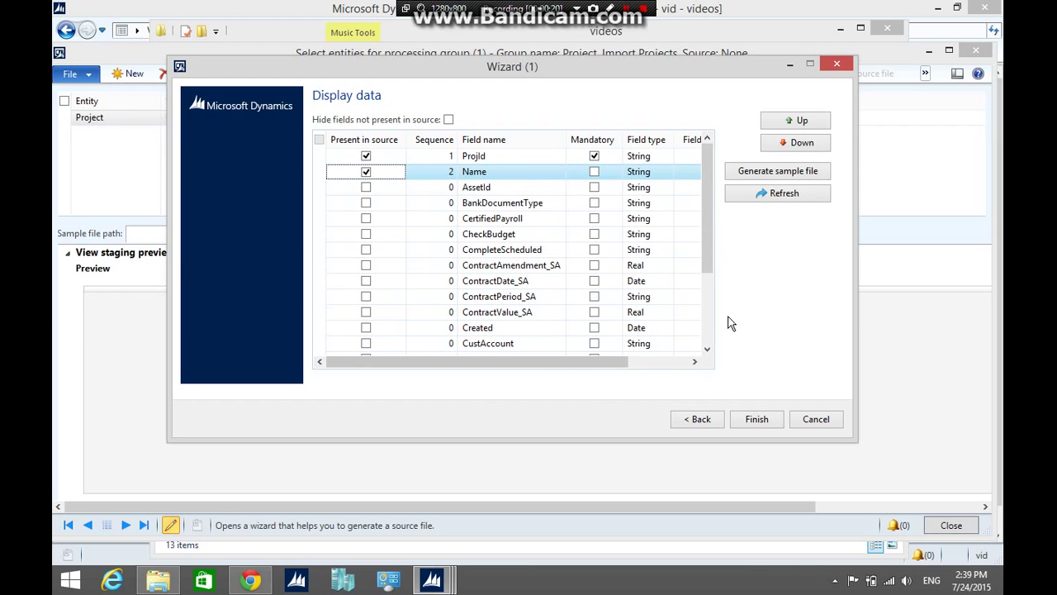
# Mark the ProjectedStartDate, ProjGroupId and Type fields as present in source, in that order.
pyautogui.moveTo(707, 350); pyautogui.dragTo(707, 350)
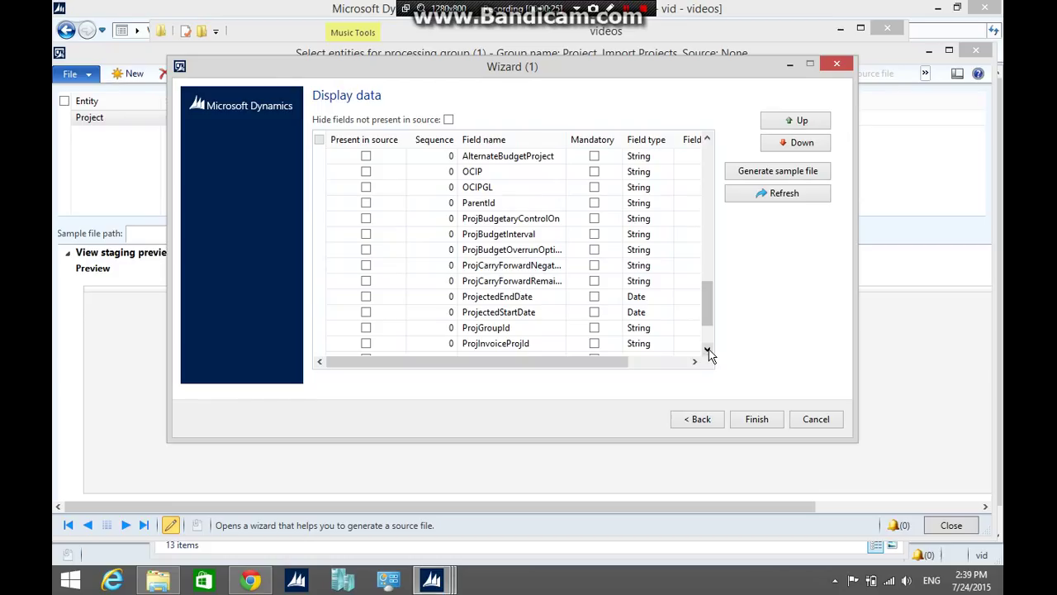
pyautogui.click(365, 313)
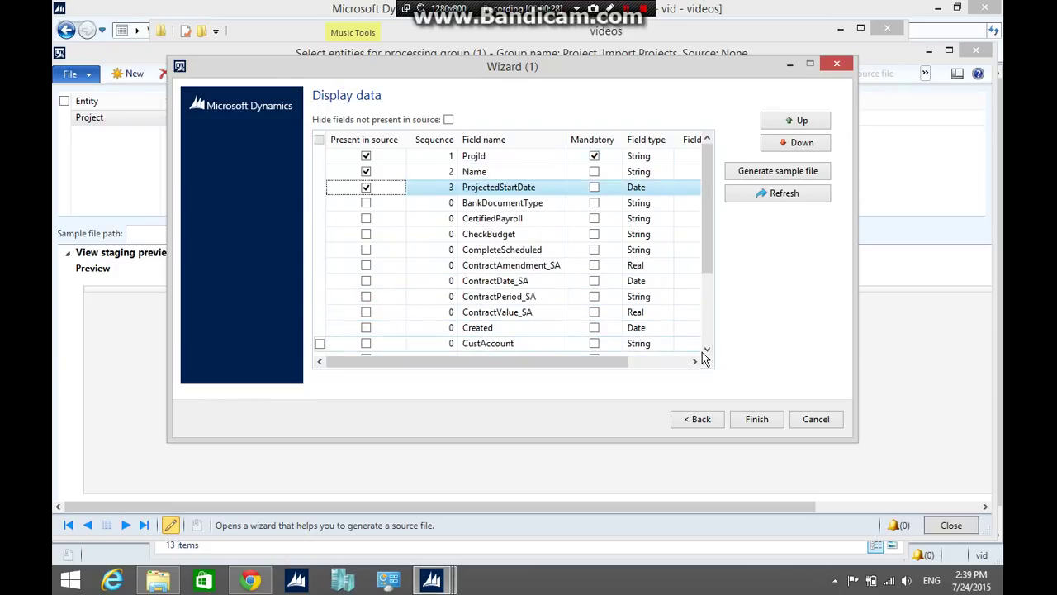
pyautogui.moveTo(707, 351); pyautogui.dragTo(707, 353)
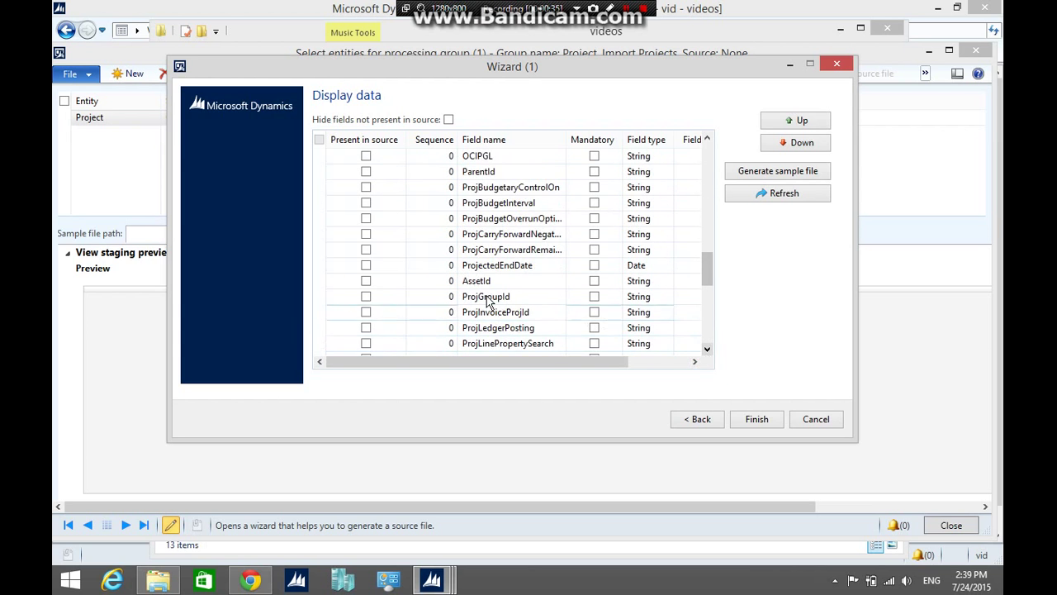
pyautogui.click(366, 296)
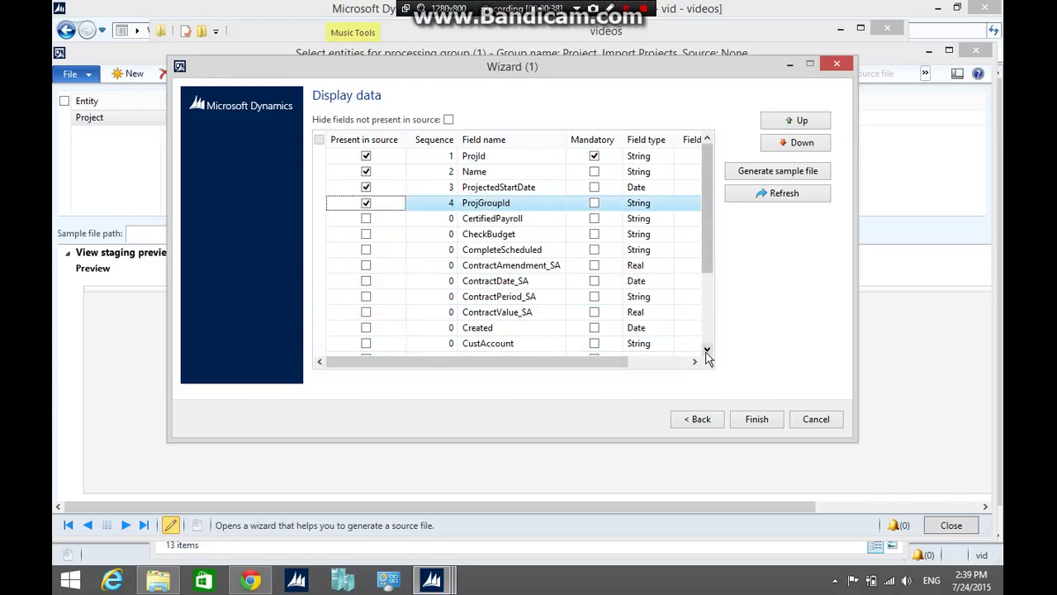
pyautogui.moveTo(707, 353); pyautogui.dragTo(707, 353)
pyautogui.click(366, 328)
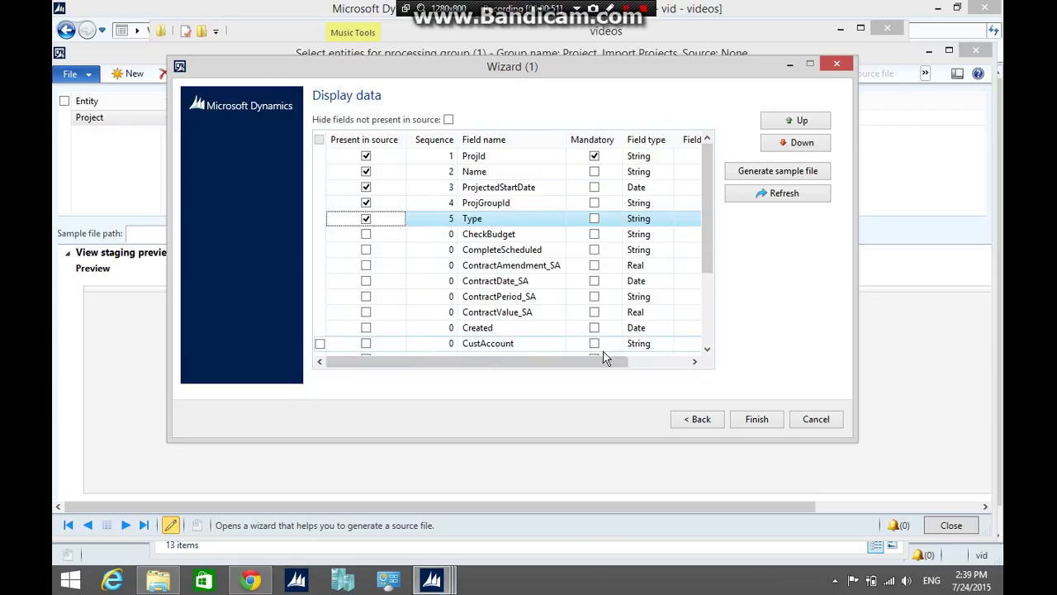
# Mark CustAccount as present in source and generate the sample file for the Project entity.
pyautogui.click(368, 345)
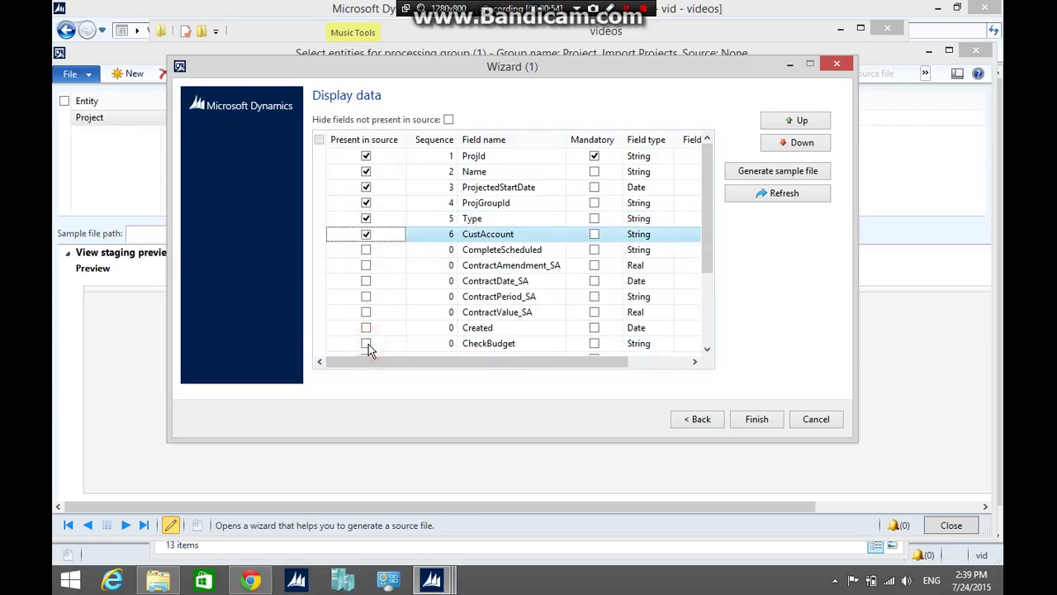
pyautogui.click(780, 173)
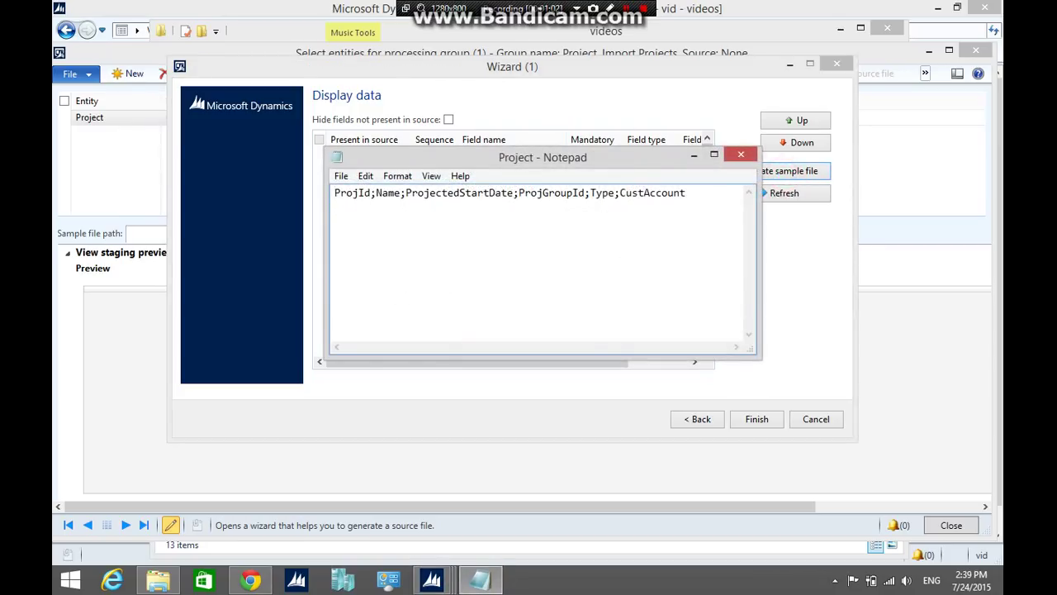
# Save the generated sample file as Project.csv in the DIEF folder on Local Disk (D:), replacing the existing file.
pyautogui.click(339, 175)
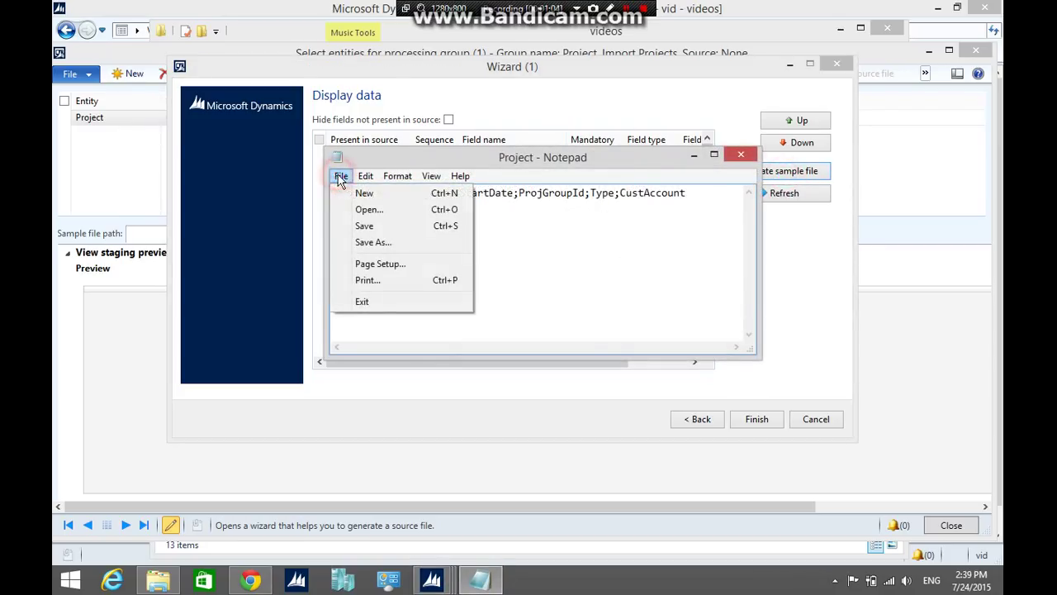
pyautogui.click(401, 242)
pyautogui.click(305, 369)
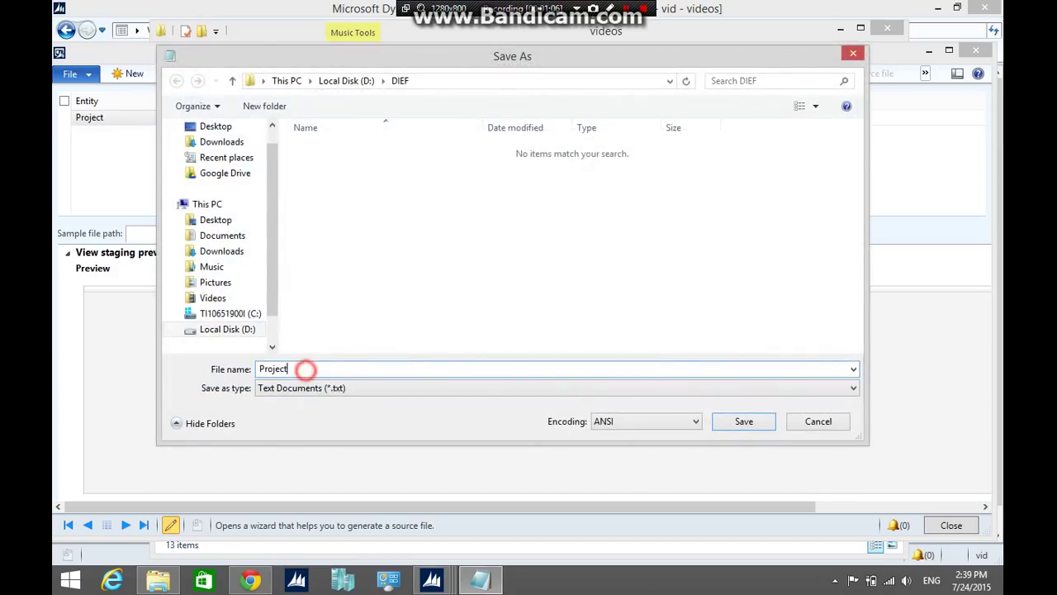
pyautogui.write('.')
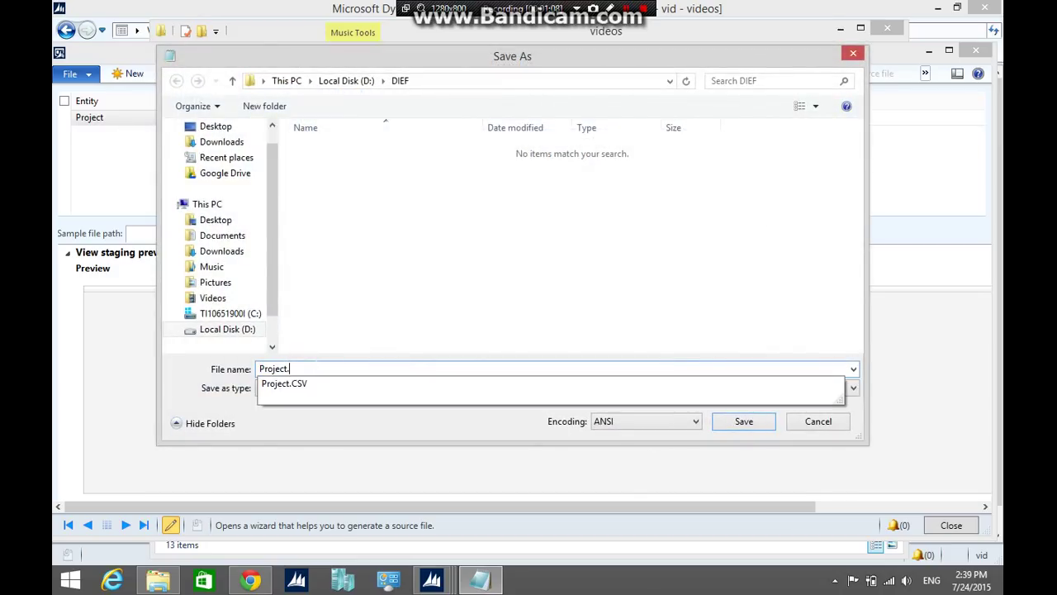
pyautogui.write('csn')
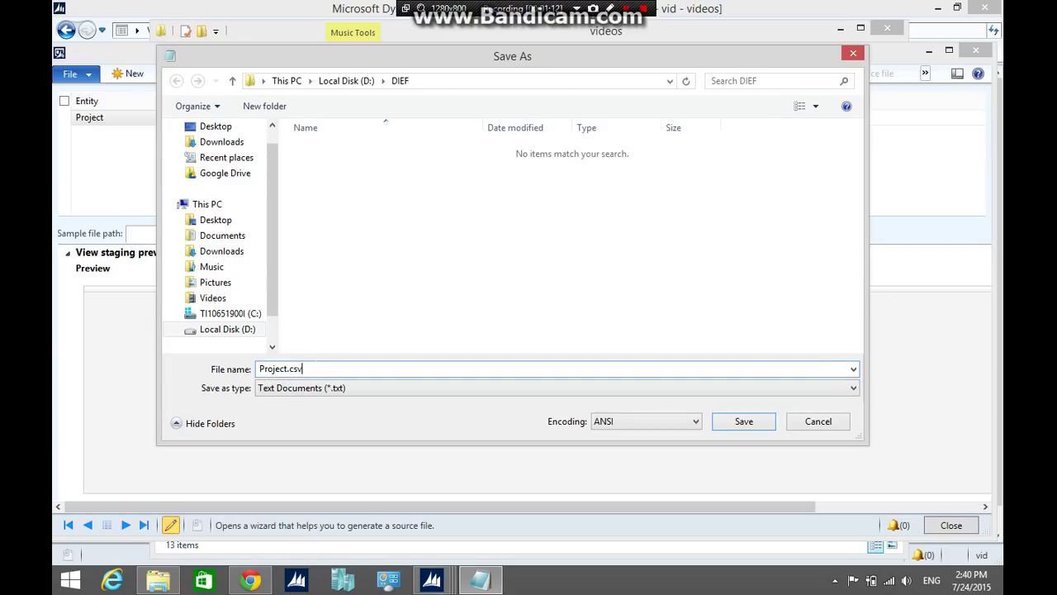
pyautogui.click(206, 331)
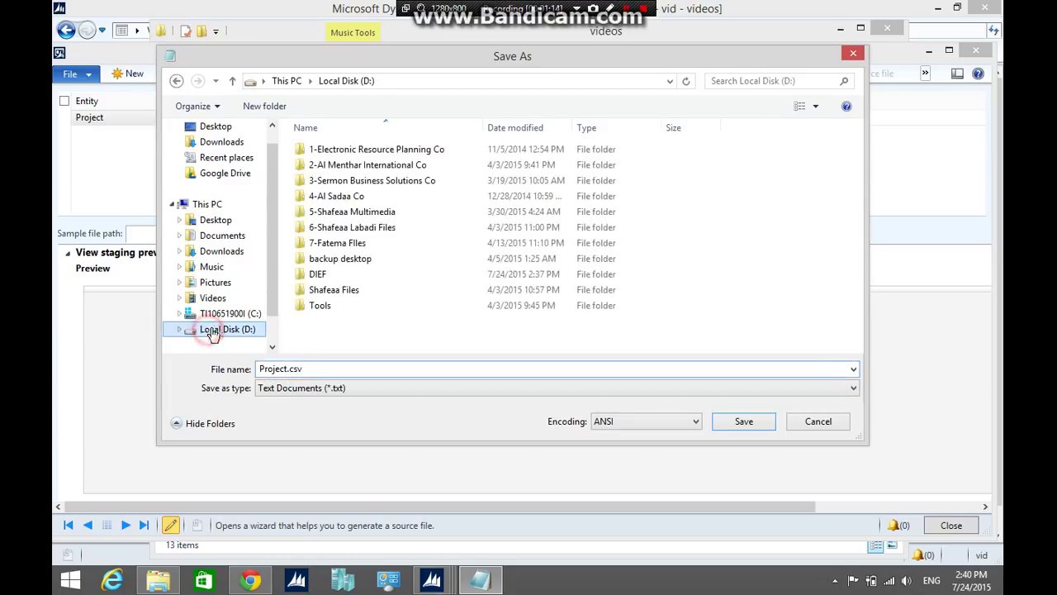
pyautogui.doubleClick(342, 277)
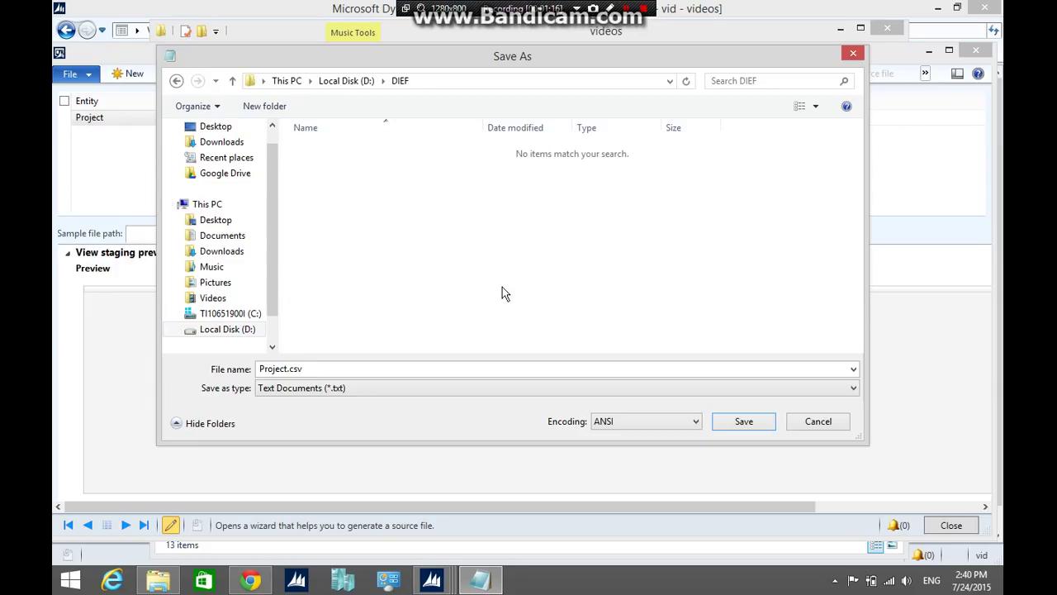
pyautogui.click(744, 422)
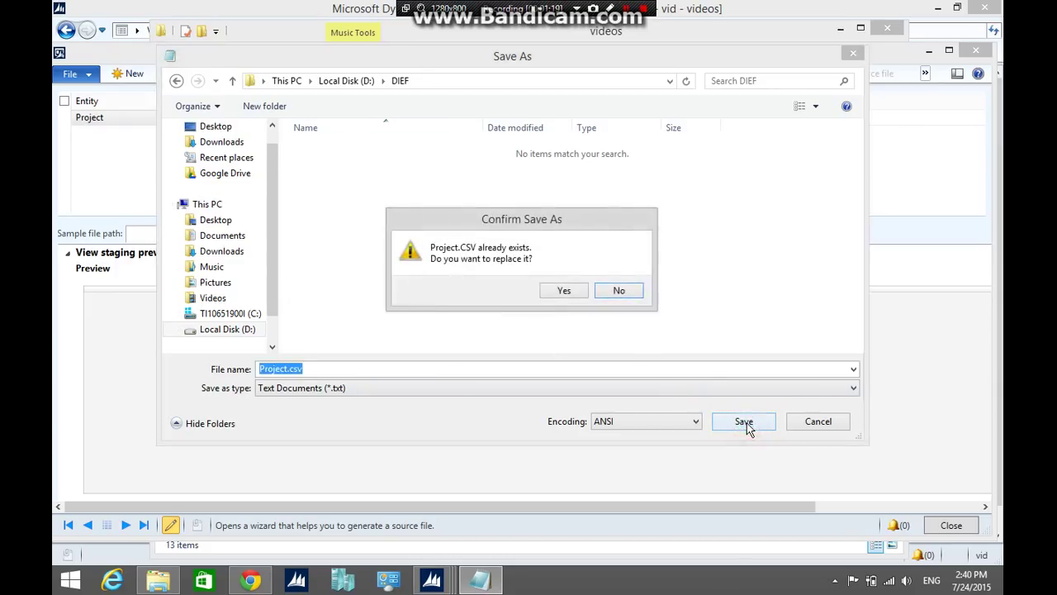
pyautogui.click(570, 291)
# Close the sample file, the source file wizard and the entity selection form.
pyautogui.click(741, 155)
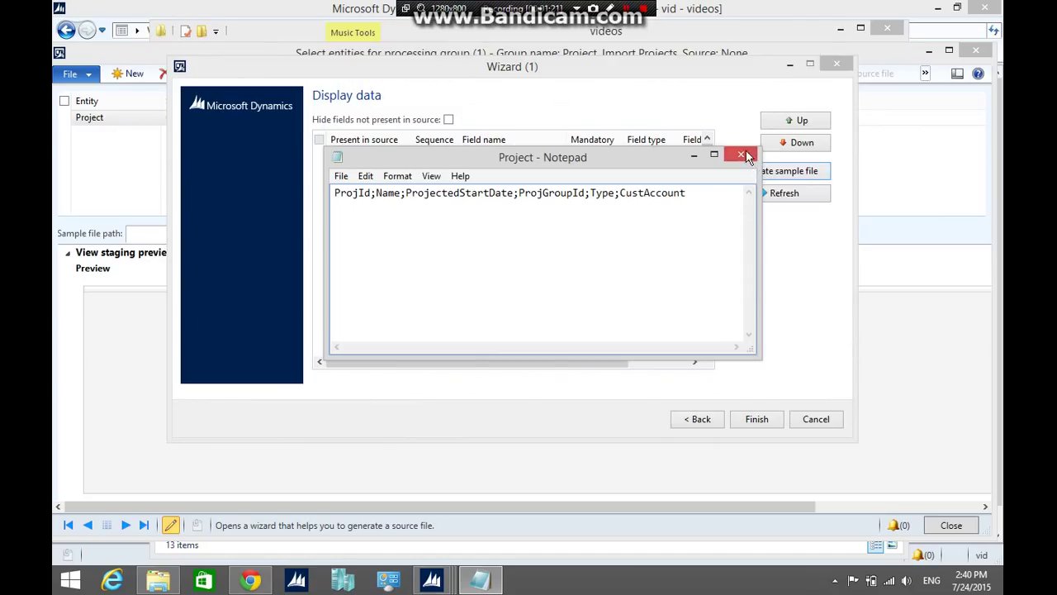
pyautogui.click(825, 421)
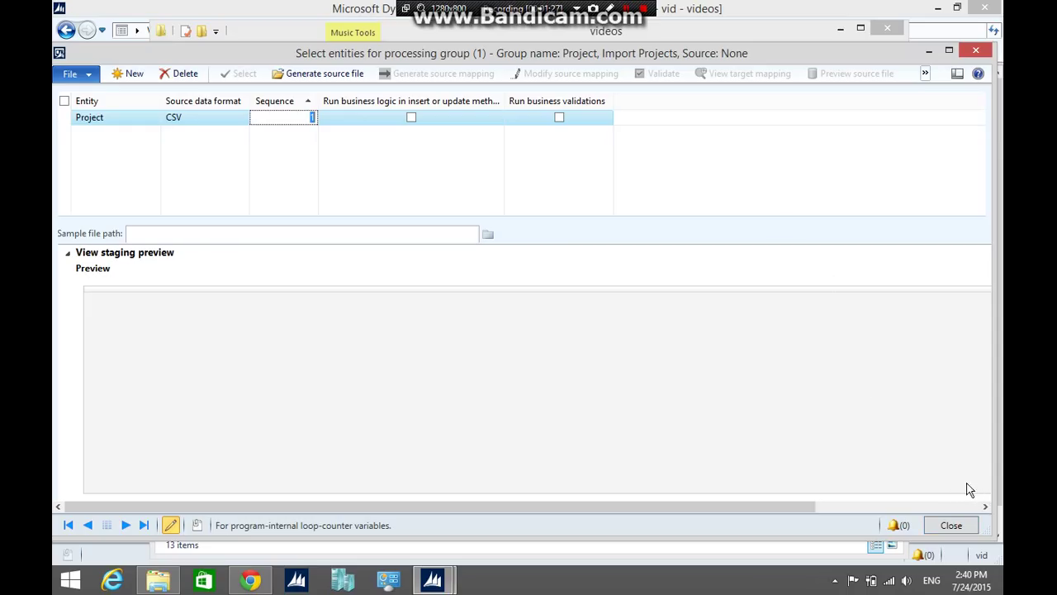
pyautogui.click(951, 525)
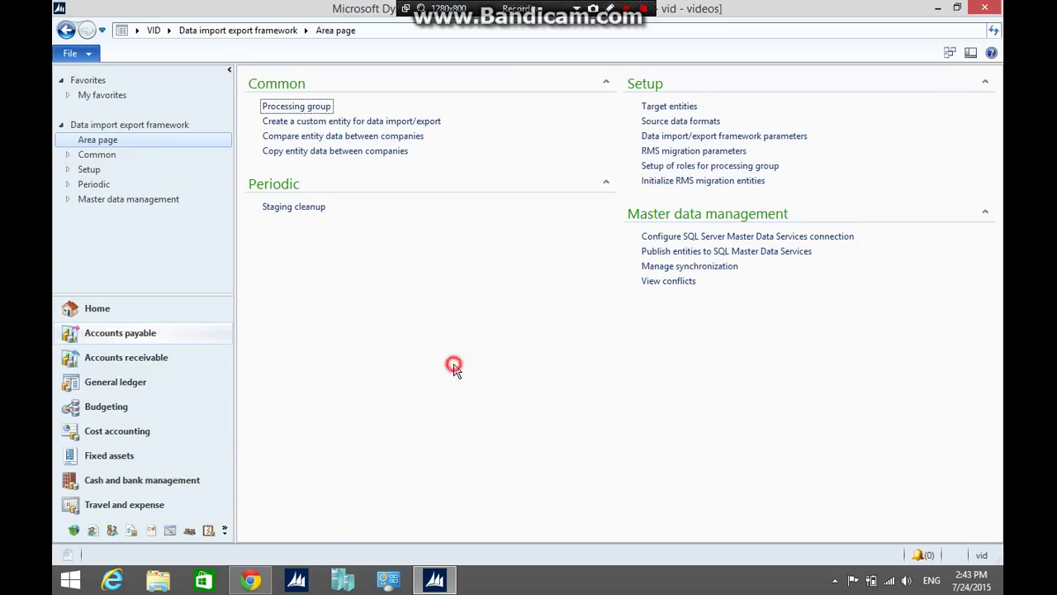
# Open the Project CSV file from the DIEF folder in Excel and dismiss the Office activation dialog.
pyautogui.rightClick(158, 580)
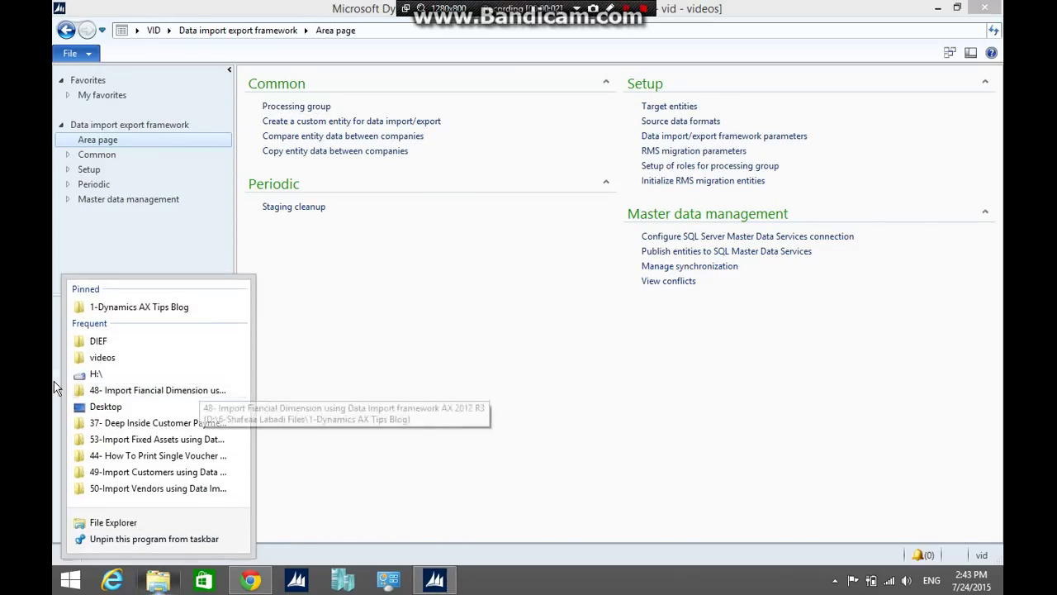
pyautogui.click(120, 344)
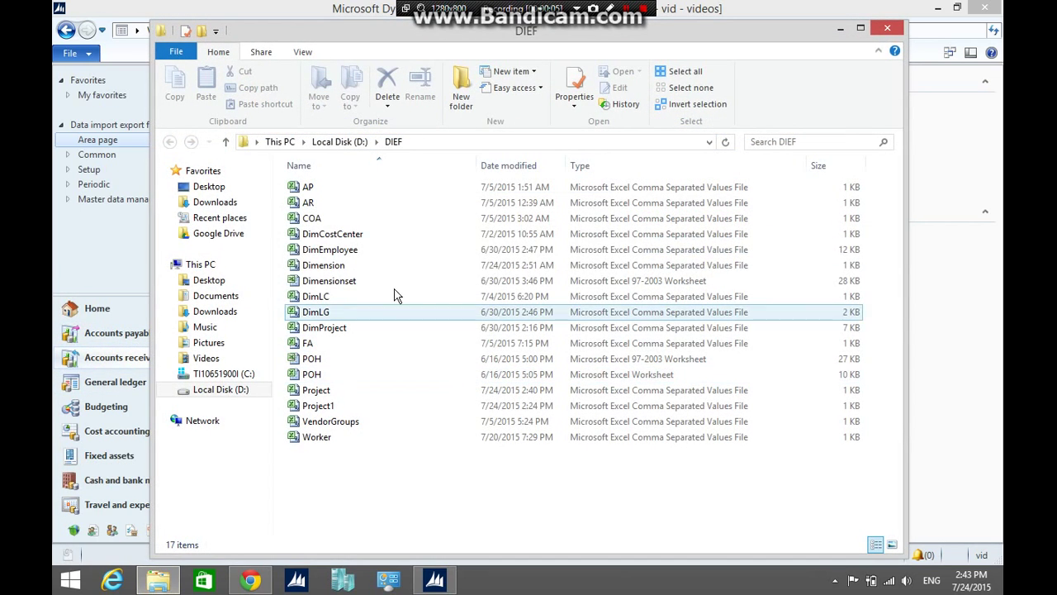
pyautogui.doubleClick(326, 390)
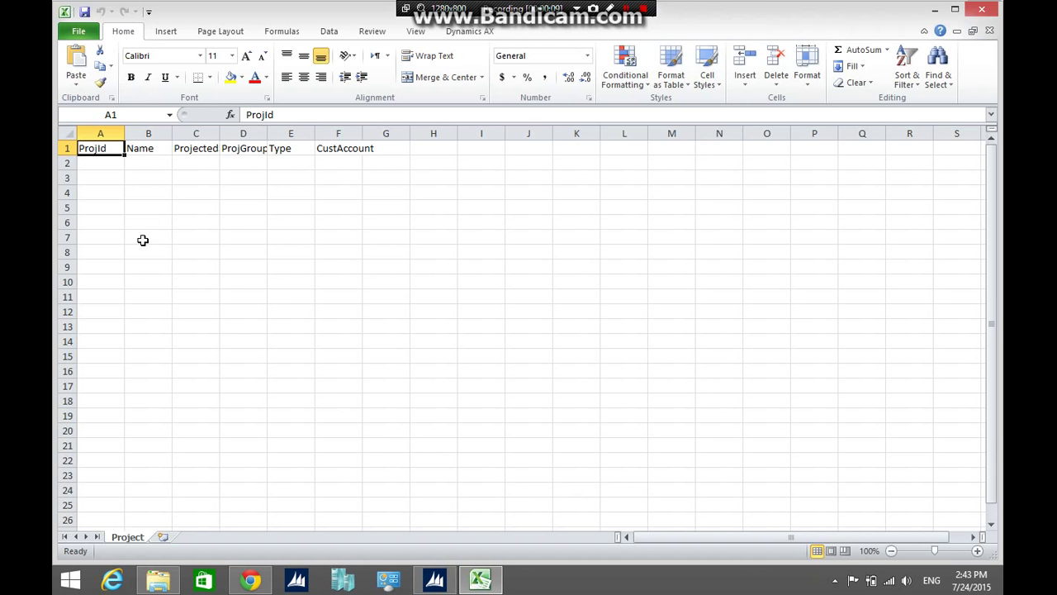
pyautogui.click(678, 431)
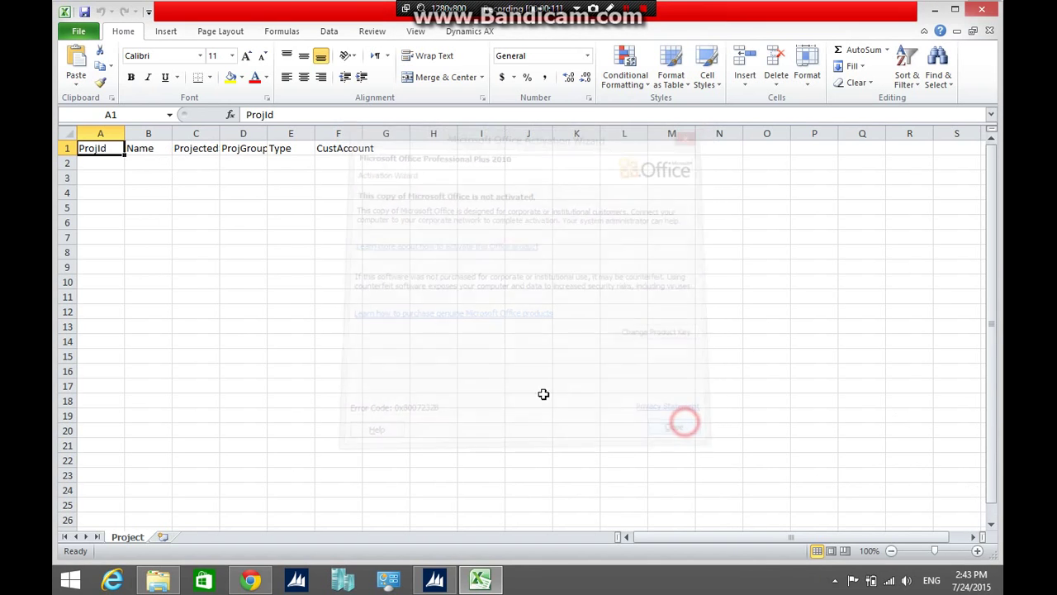
# Enter Pro1 as the ProjId and Project 1 as the Name in row 2.
pyautogui.click(113, 165)
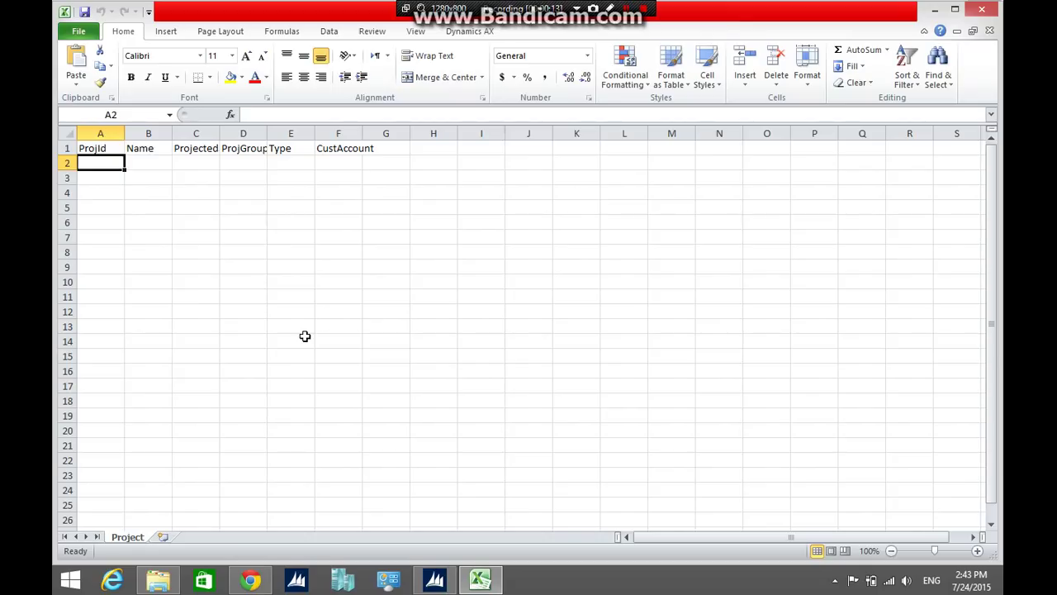
pyautogui.write('P')
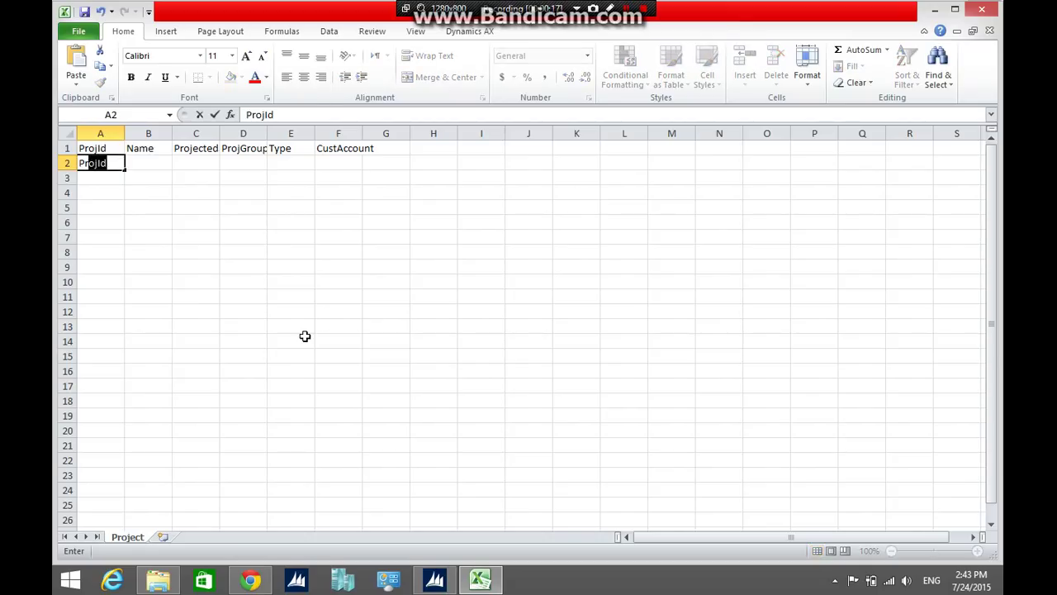
pyautogui.write('ro1')
pyautogui.press('Tab')
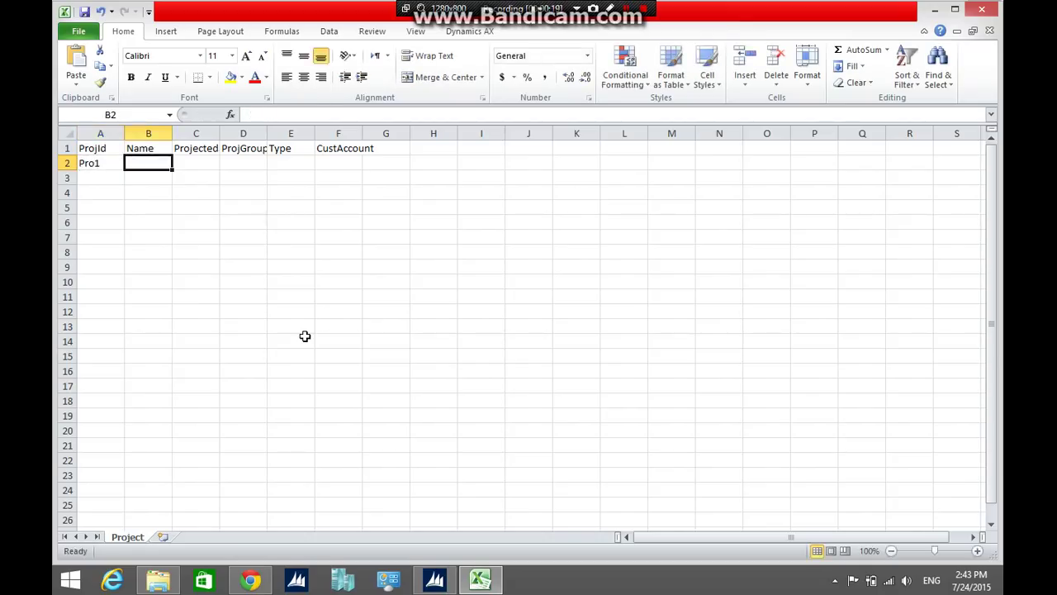
pyautogui.write('Proj')
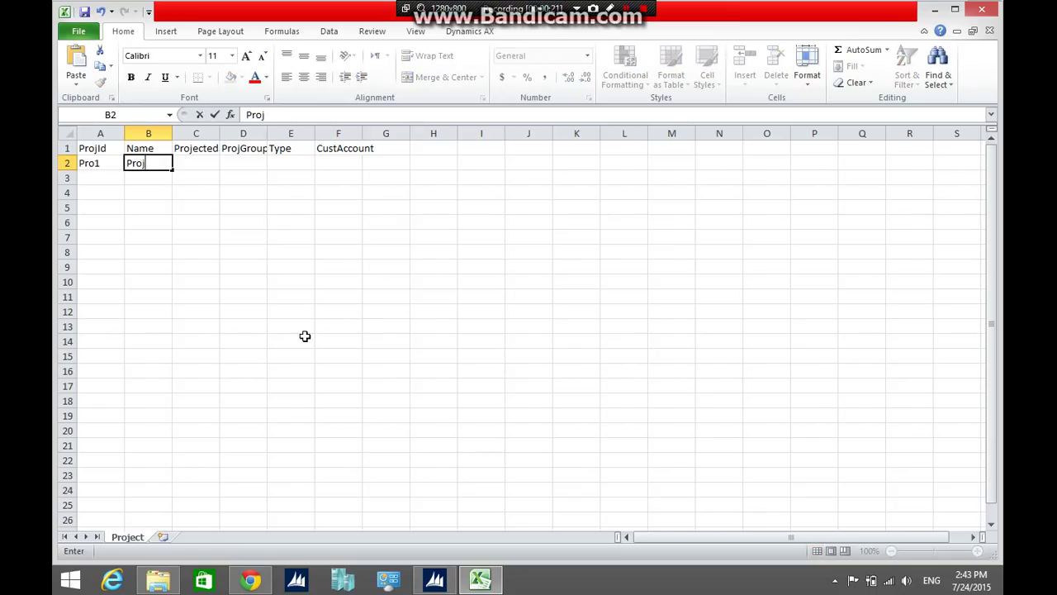
pyautogui.write('ect 1')
pyautogui.press('Tab')
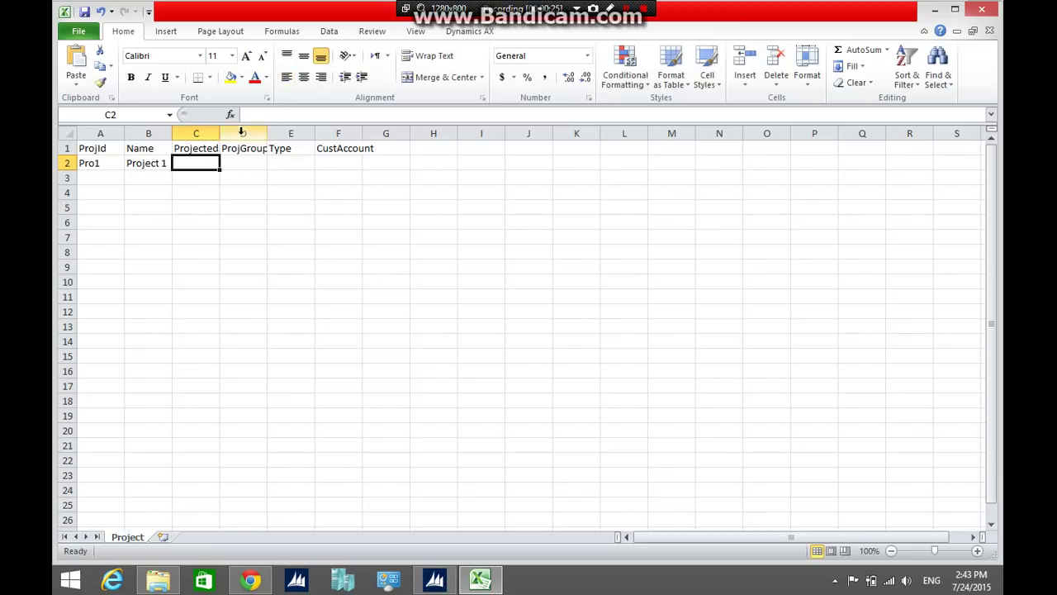
# Widen the ProjectedStartDate and ProjGroupId columns to fit their headers and enter 15/01/2015 and TM in row 2.
pyautogui.moveTo(220, 133); pyautogui.dragTo(302, 133)
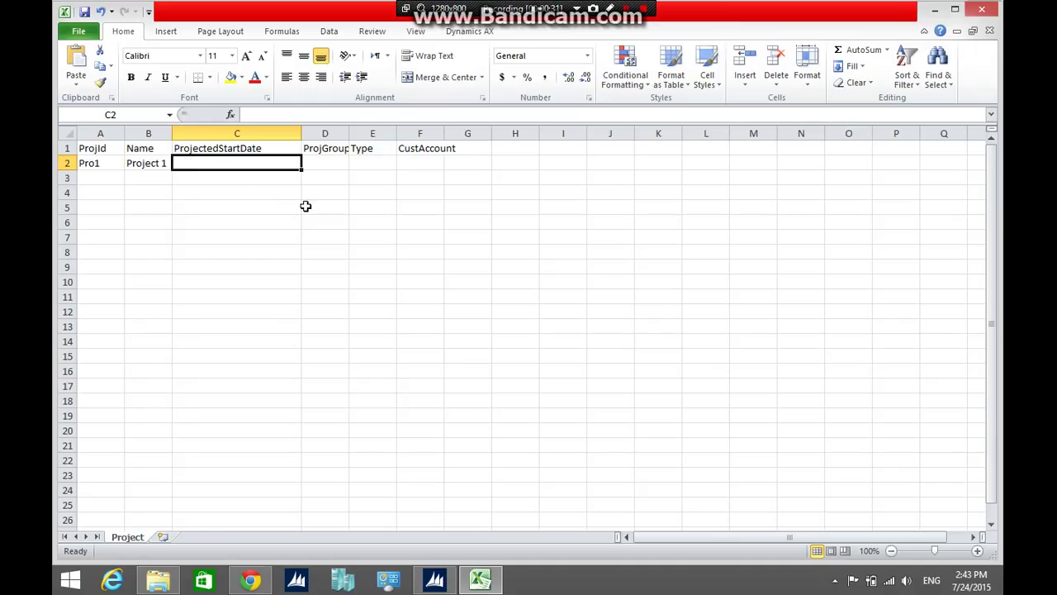
pyautogui.write('15/01/2015')
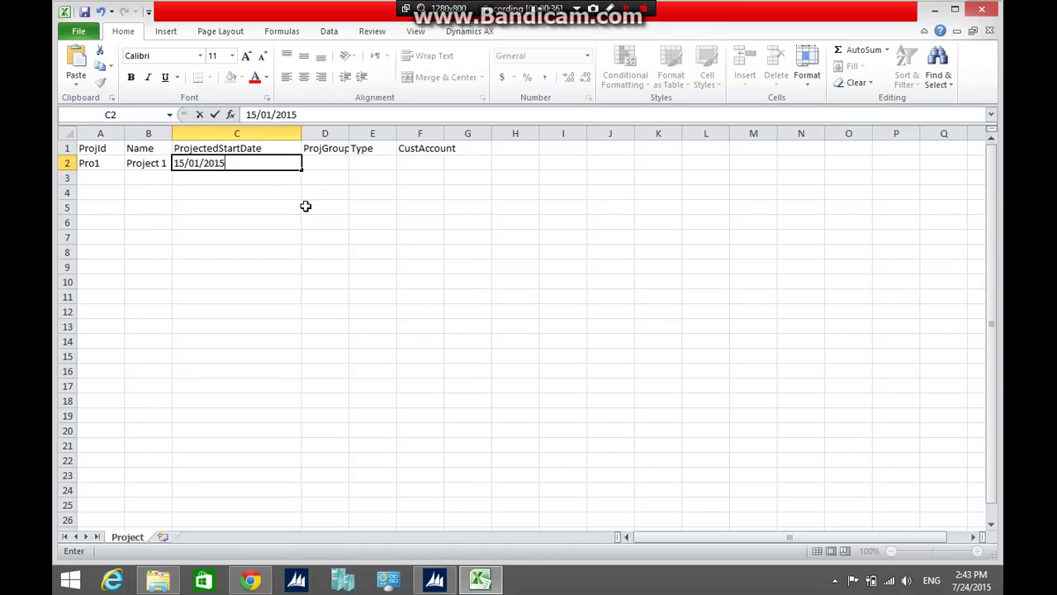
pyautogui.press('Tab')
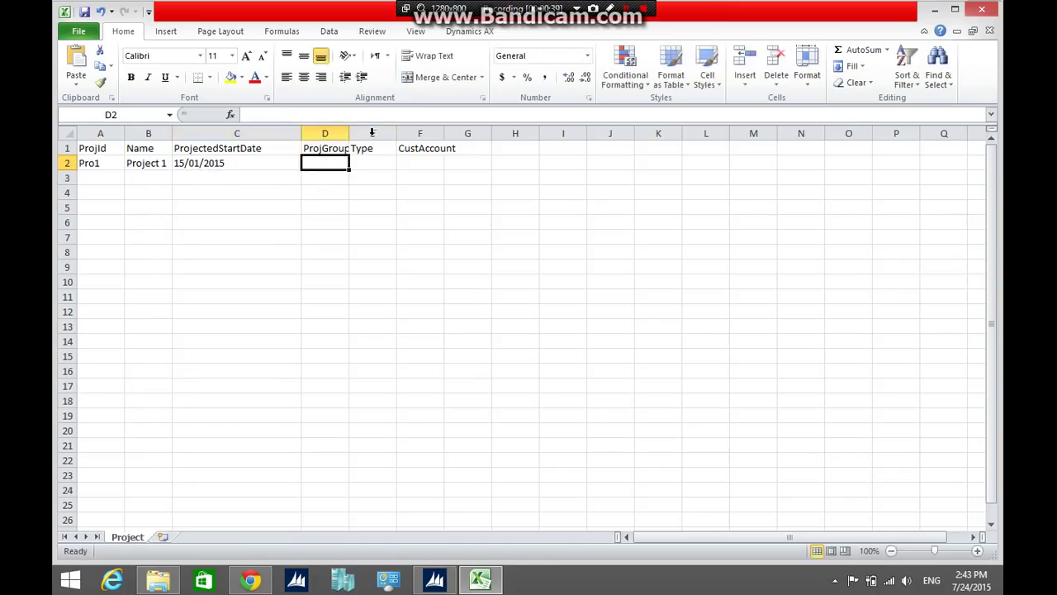
pyautogui.moveTo(352, 133); pyautogui.dragTo(401, 132)
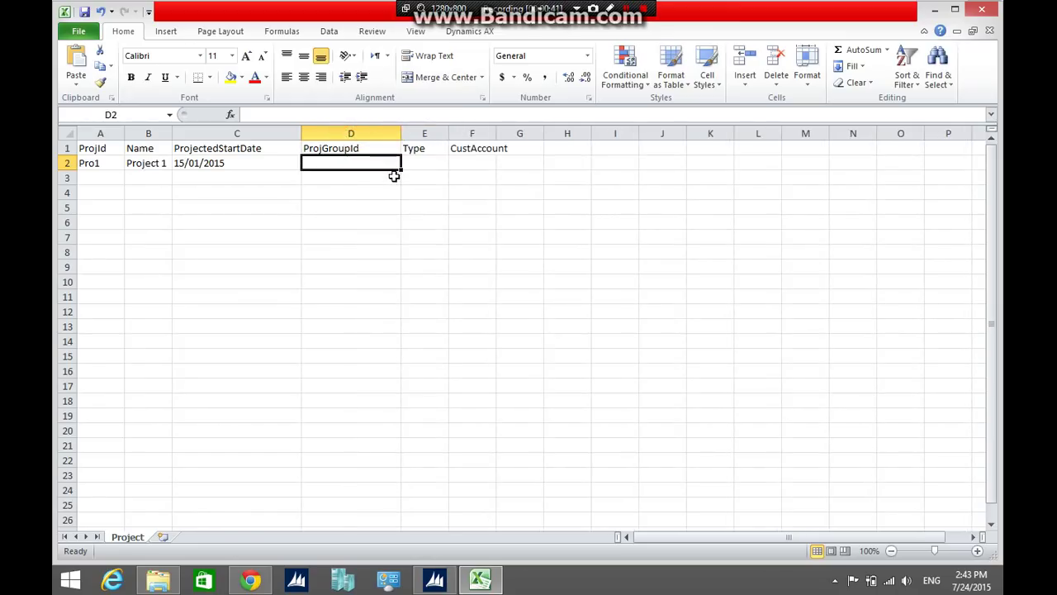
pyautogui.write('tm')
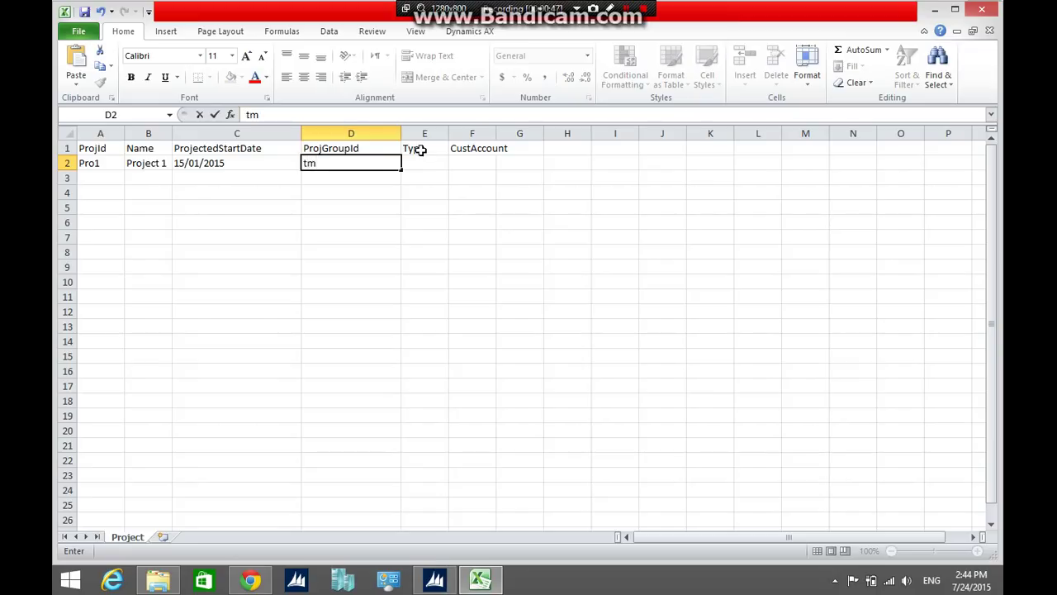
pyautogui.press('BackSpace')
pyautogui.press('BackSpace')
pyautogui.press('Tab')
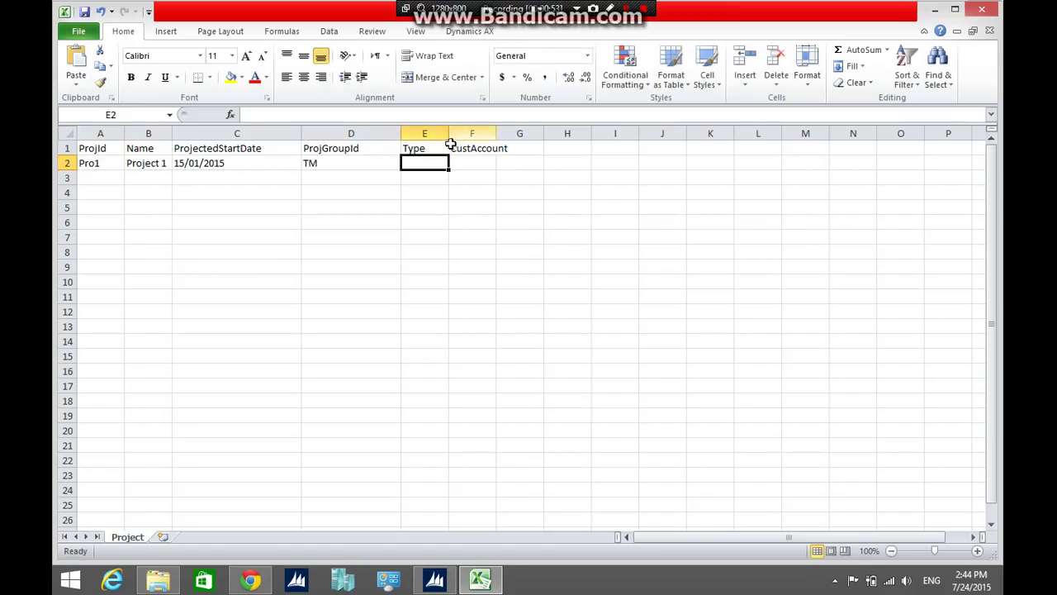
# Enter Time and material as the Type and the customer's account in CustAccount in row 2, fitting both column widths.
pyautogui.write('Time and material')
pyautogui.doubleClick(450, 137)
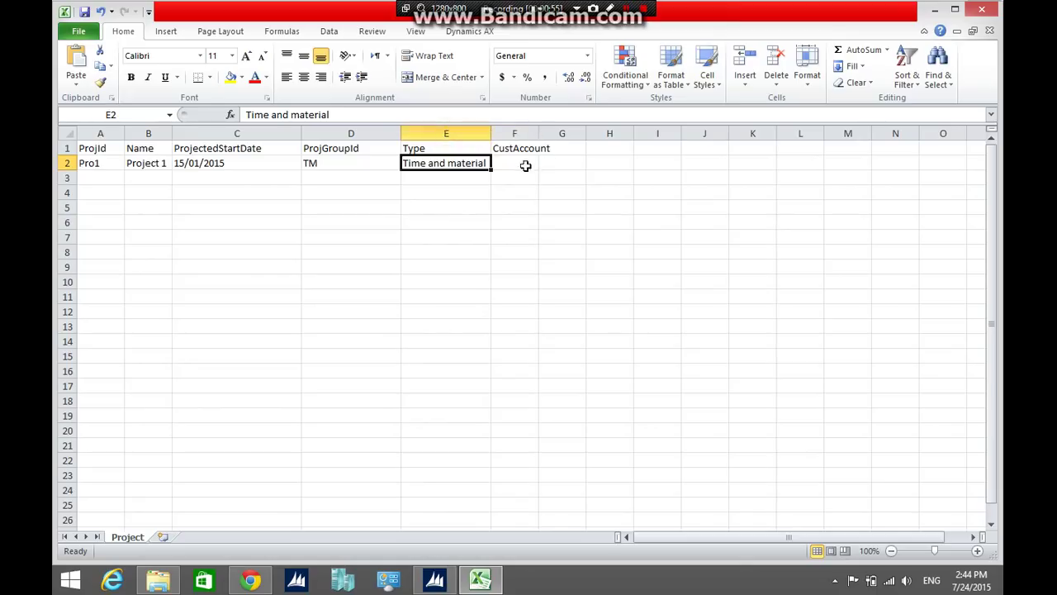
pyautogui.doubleClick(538, 133)
pyautogui.click(531, 162)
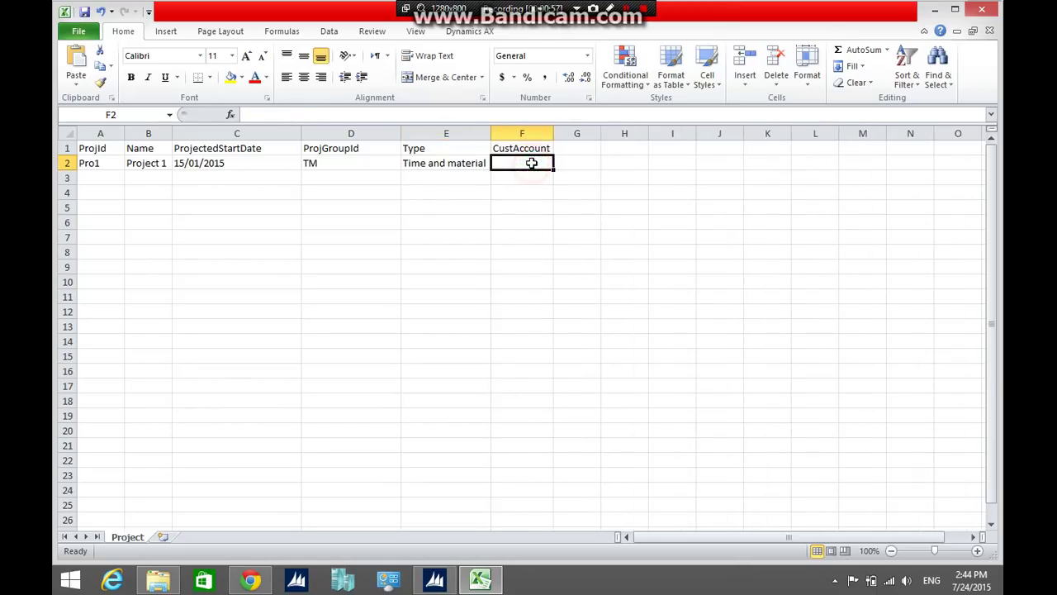
pyautogui.write('Cust')
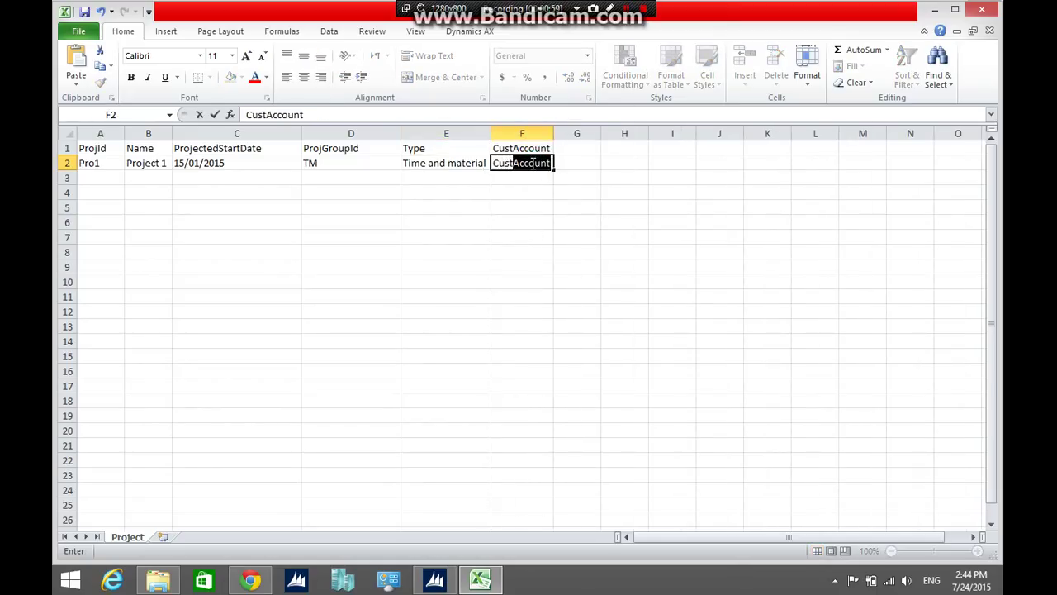
pyautogui.write('00001')
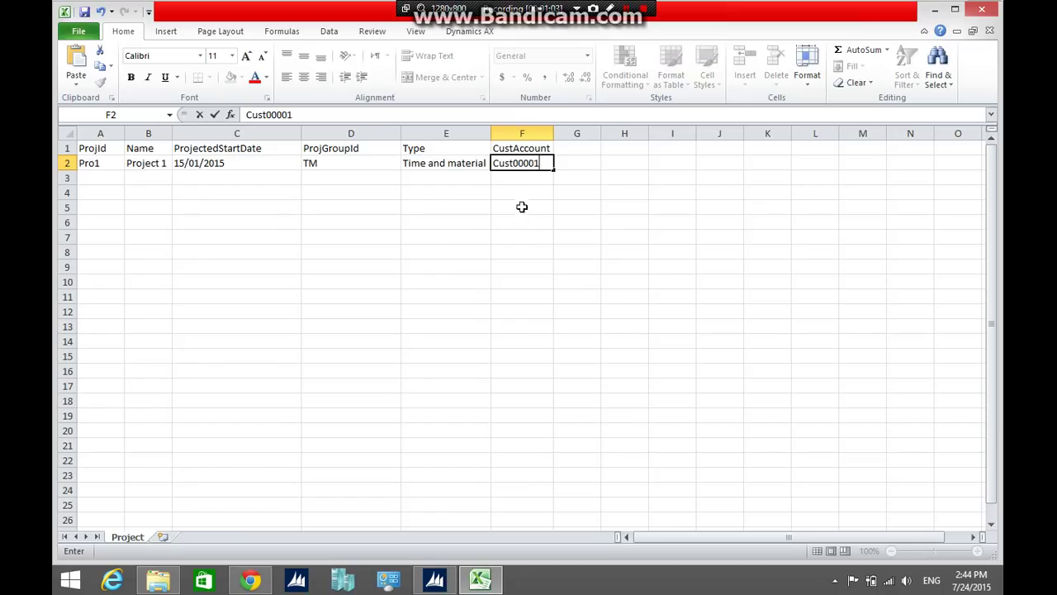
pyautogui.click(521, 179)
# Fill the ProjId, Name and ProjectedStartDate values from row 2 down to row 8 as series.
pyautogui.click(111, 163)
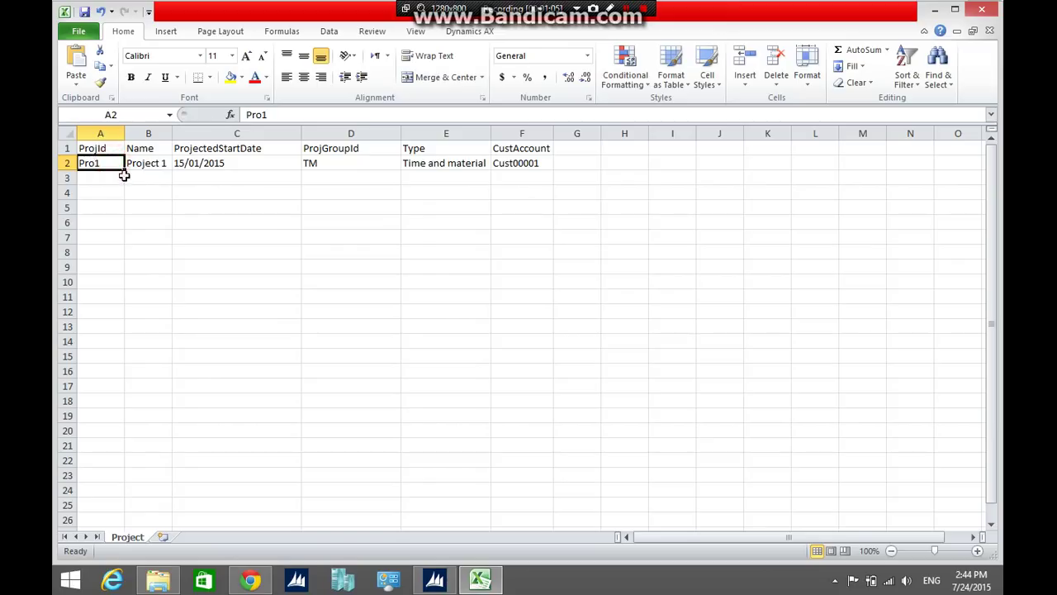
pyautogui.moveTo(124, 170); pyautogui.dragTo(129, 258)
pyautogui.click(162, 167)
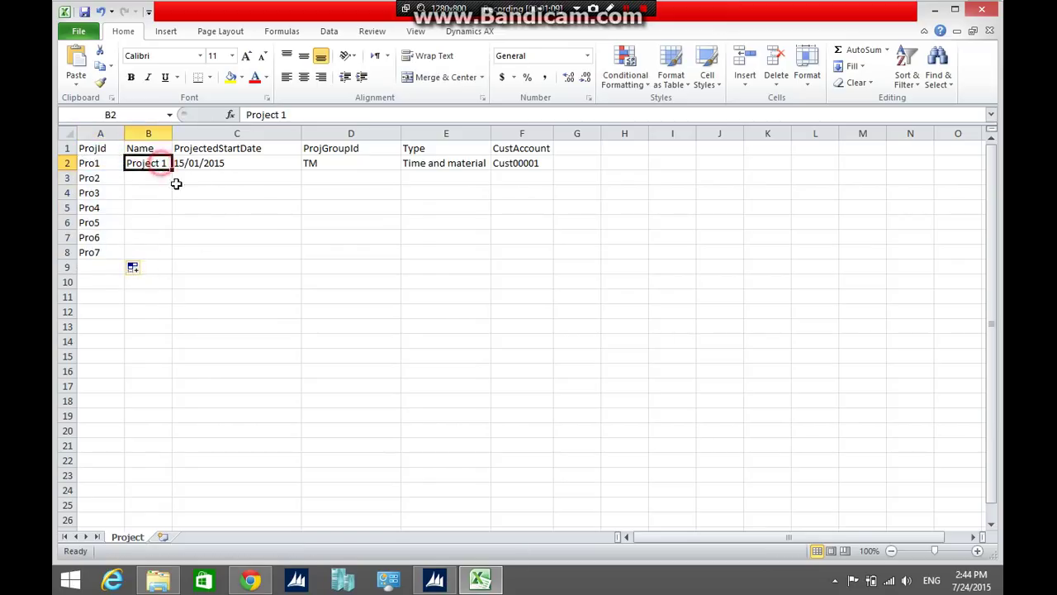
pyautogui.moveTo(173, 169); pyautogui.dragTo(157, 261)
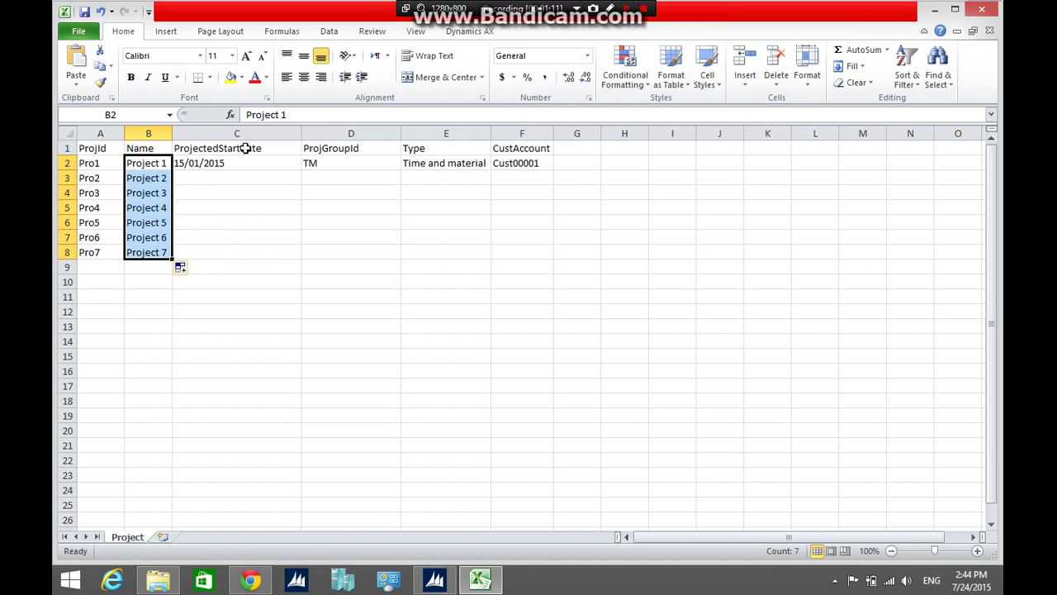
pyautogui.click(254, 167)
pyautogui.doubleClick(303, 171)
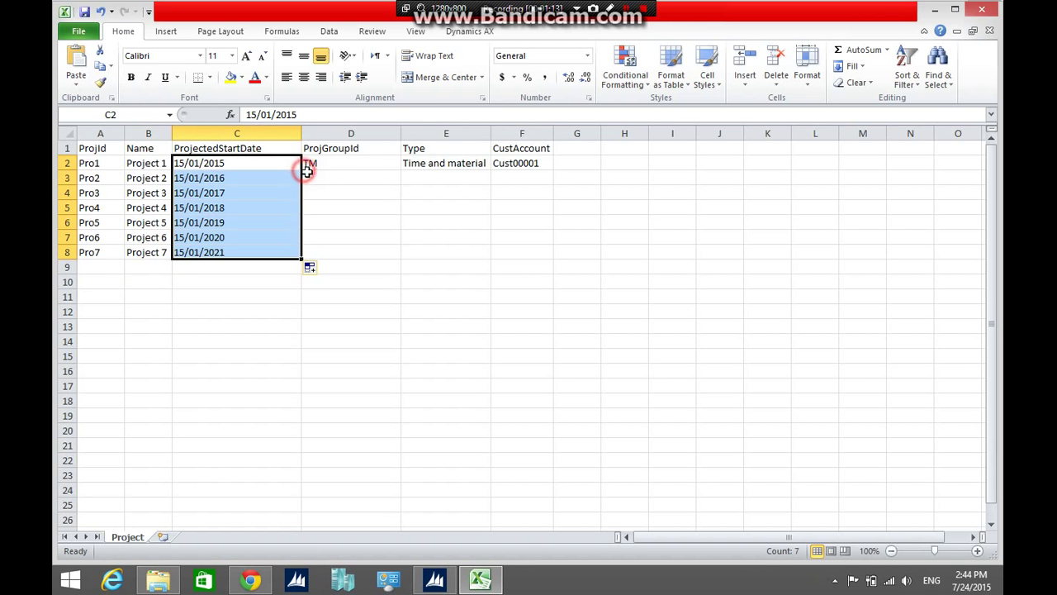
# Fill the ProjGroupId, Type and CustAccount values from row 2 down to row 8.
pyautogui.click(365, 164)
pyautogui.doubleClick(400, 169)
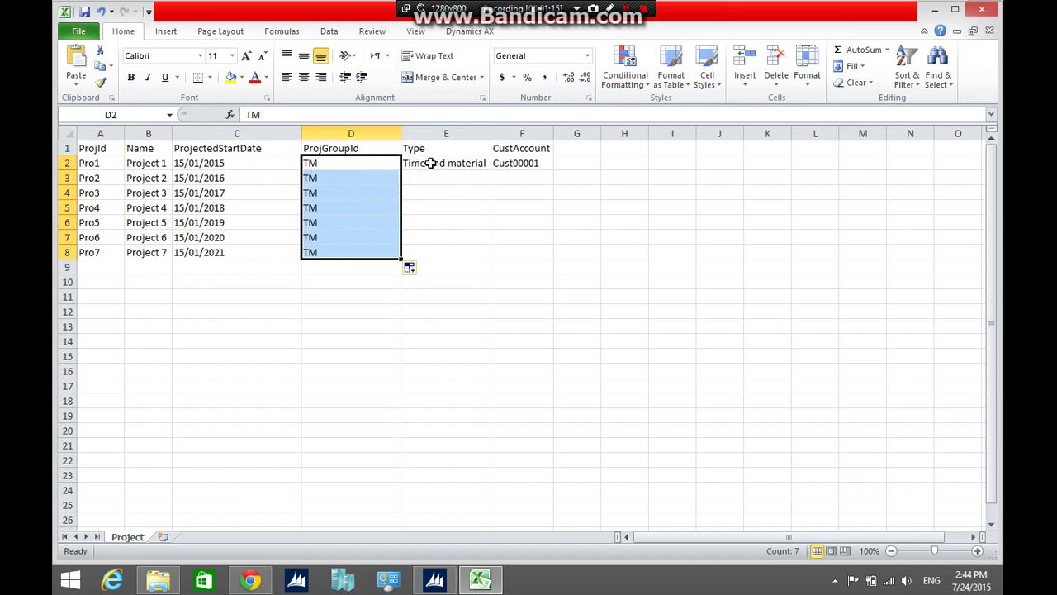
pyautogui.click(431, 165)
pyautogui.doubleClick(490, 169)
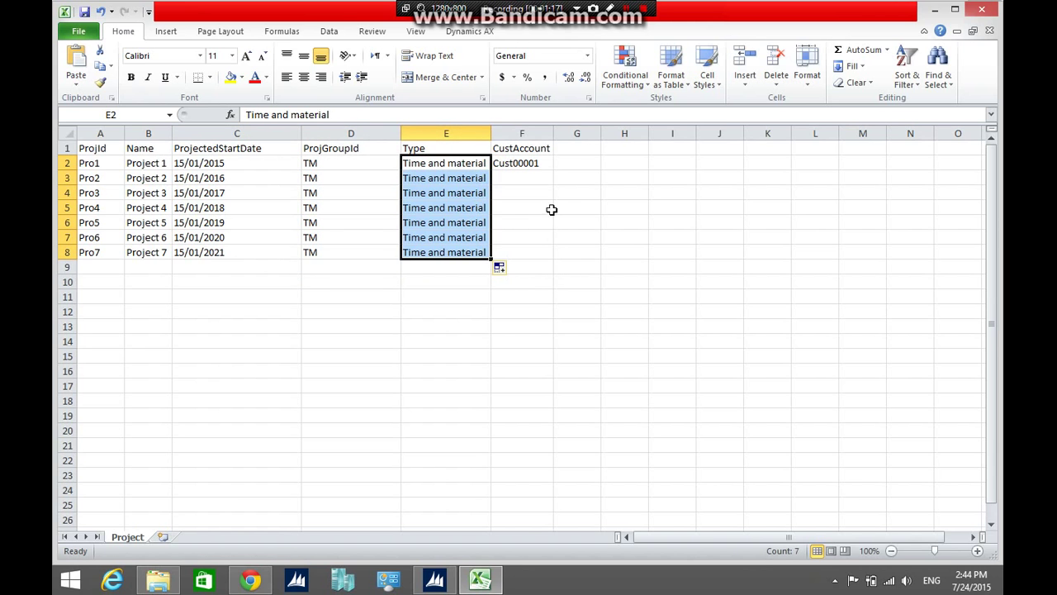
pyautogui.click(538, 163)
pyautogui.doubleClick(552, 170)
pyautogui.click(293, 251)
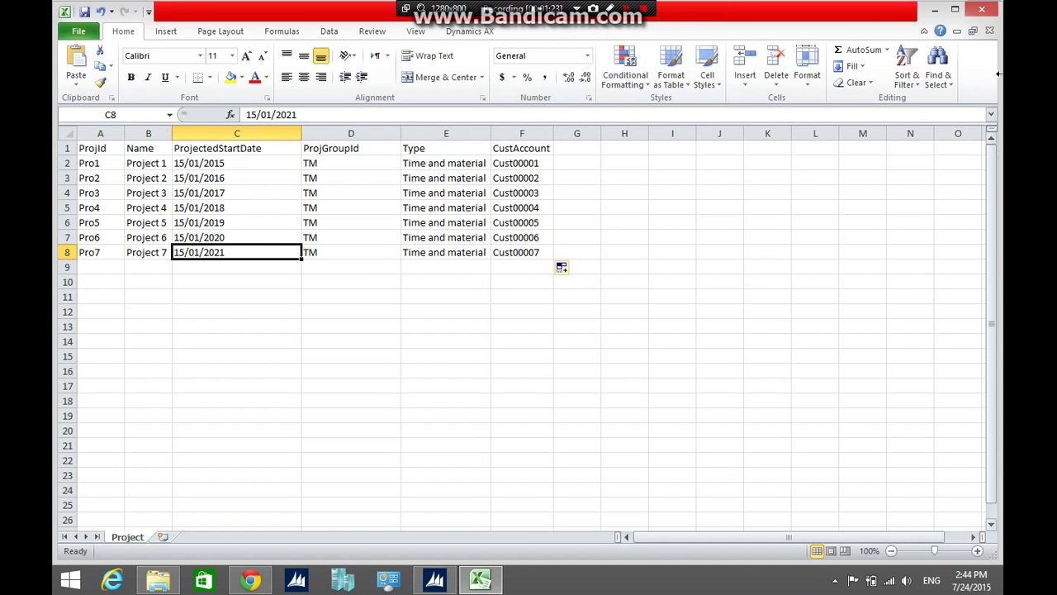
# Close the workbook, saving over the existing Project.CSV in comma-delimited format, and close the DIEF folder window.
pyautogui.click(994, 13)
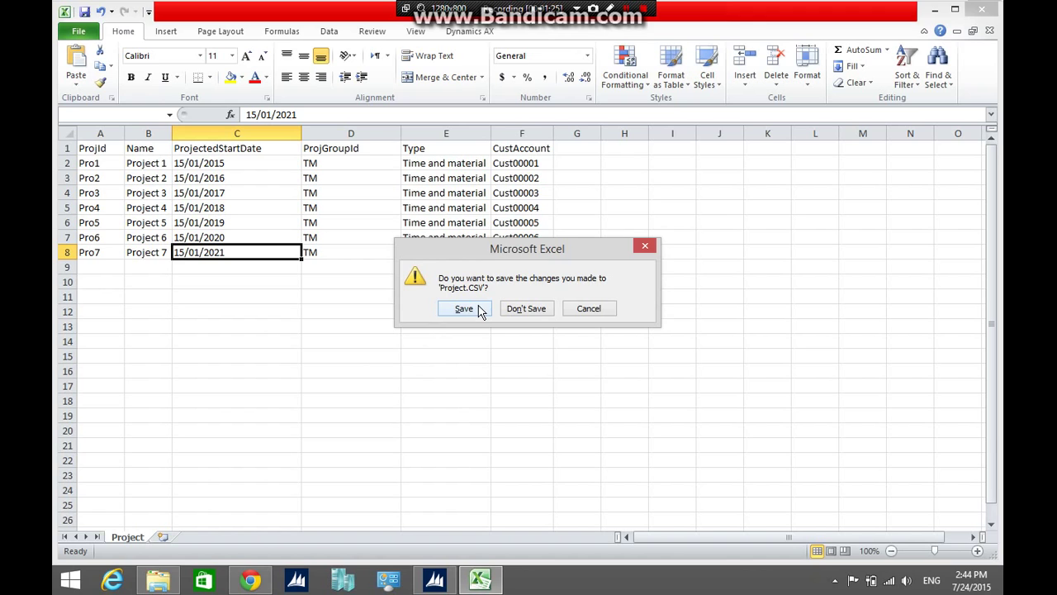
pyautogui.click(477, 311)
pyautogui.click(645, 378)
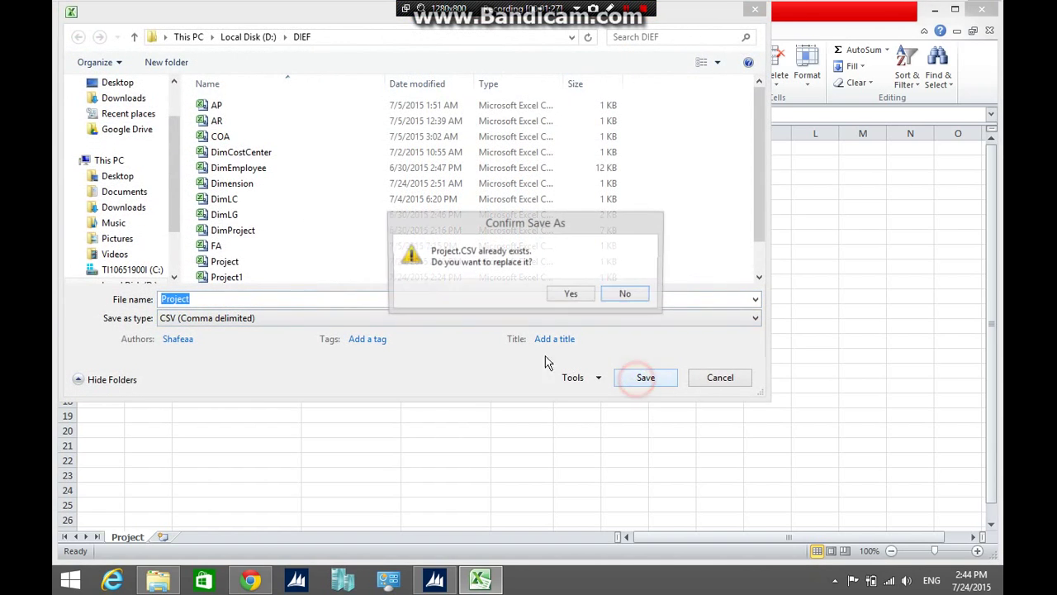
pyautogui.click(570, 294)
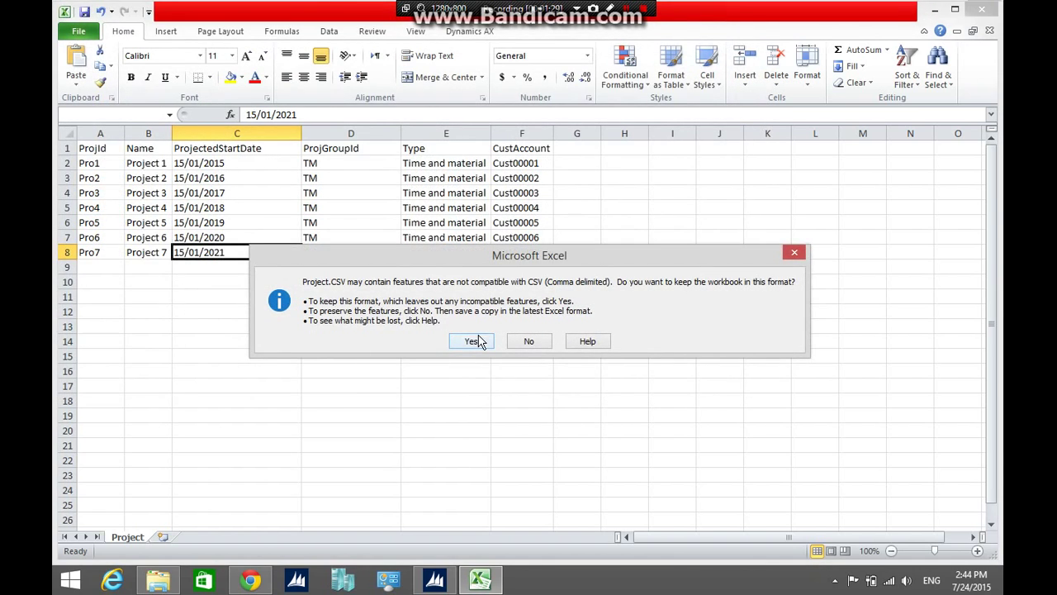
pyautogui.click(474, 340)
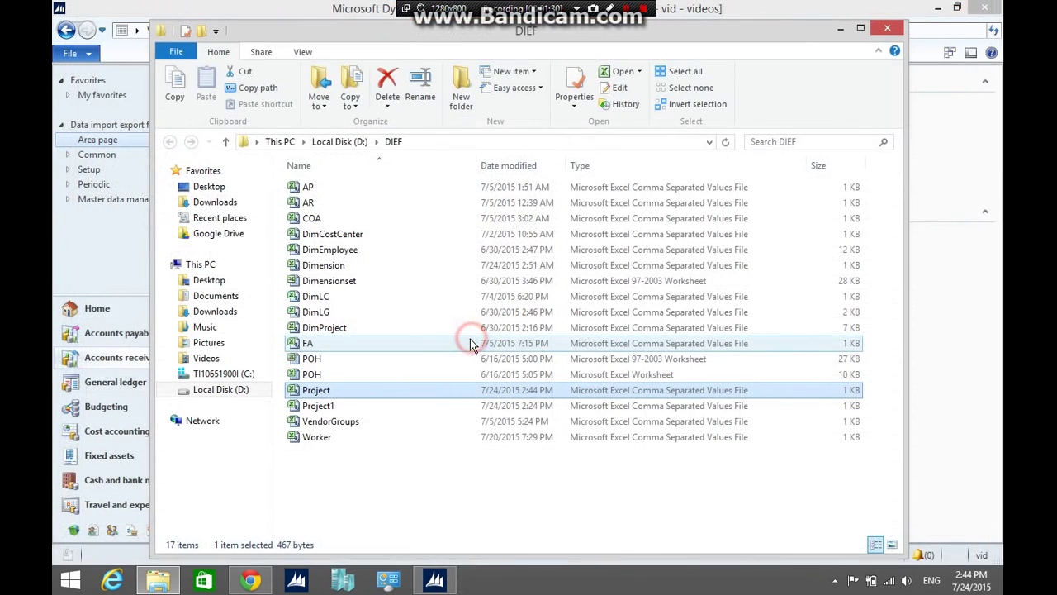
pyautogui.click(890, 30)
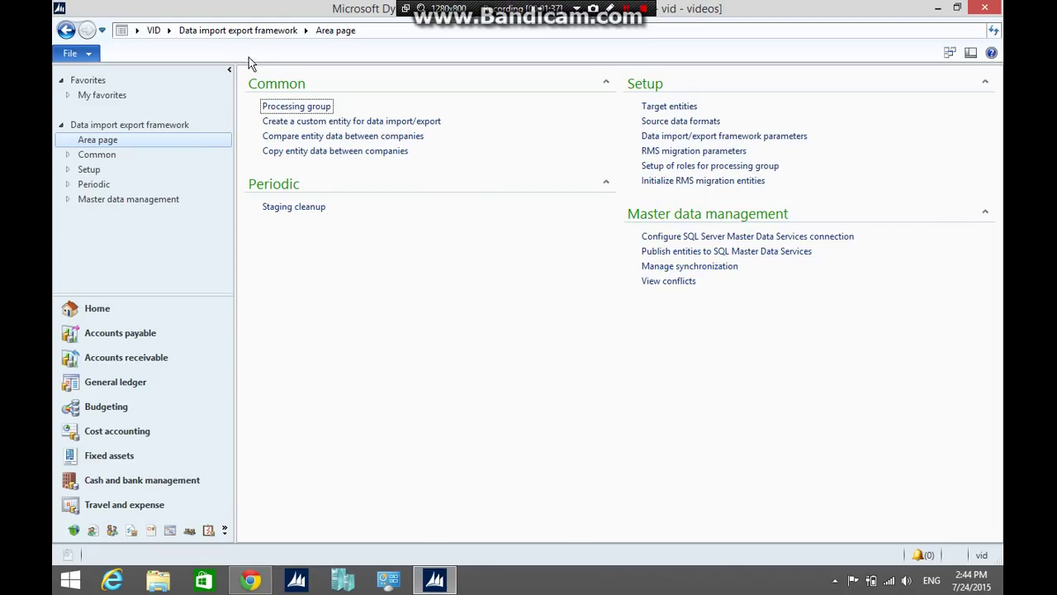
# Open the entities of the Project processing group and set the sample file path to D:\DIEF\Project.CSV.
pyautogui.click(296, 106)
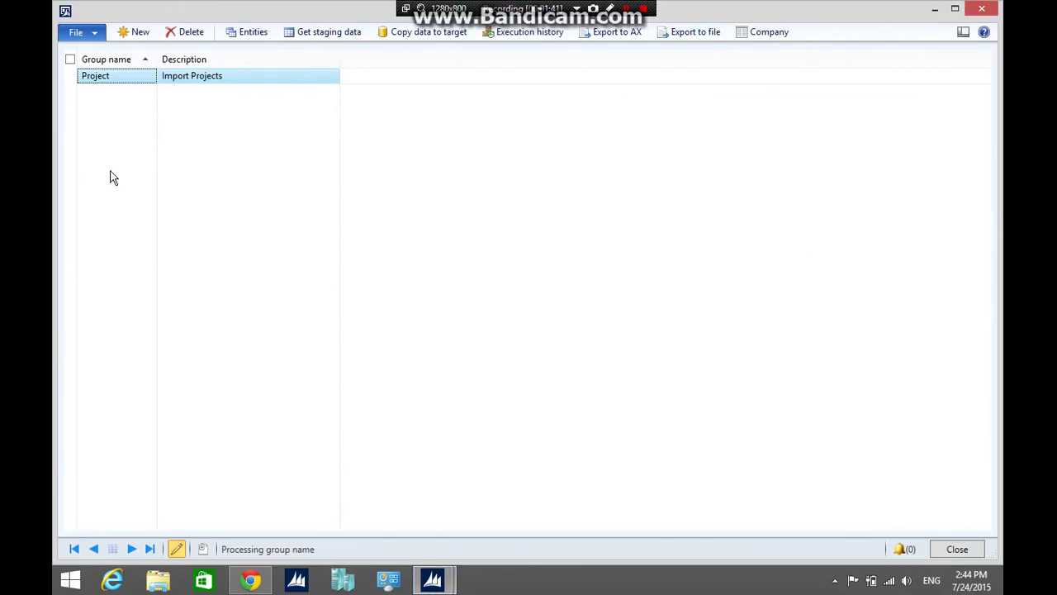
pyautogui.click(237, 36)
pyautogui.click(175, 235)
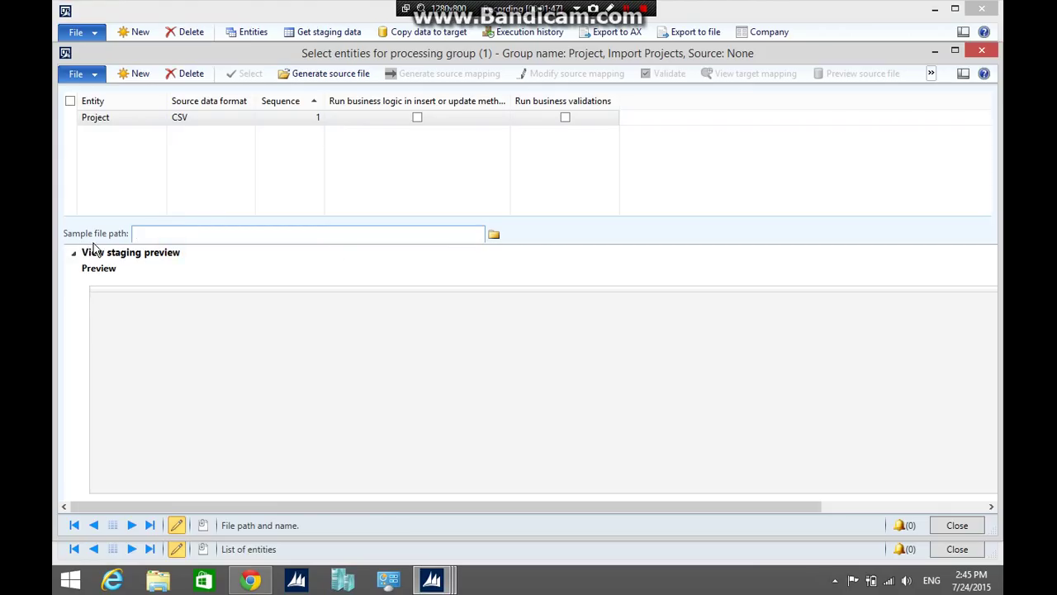
pyautogui.click(493, 235)
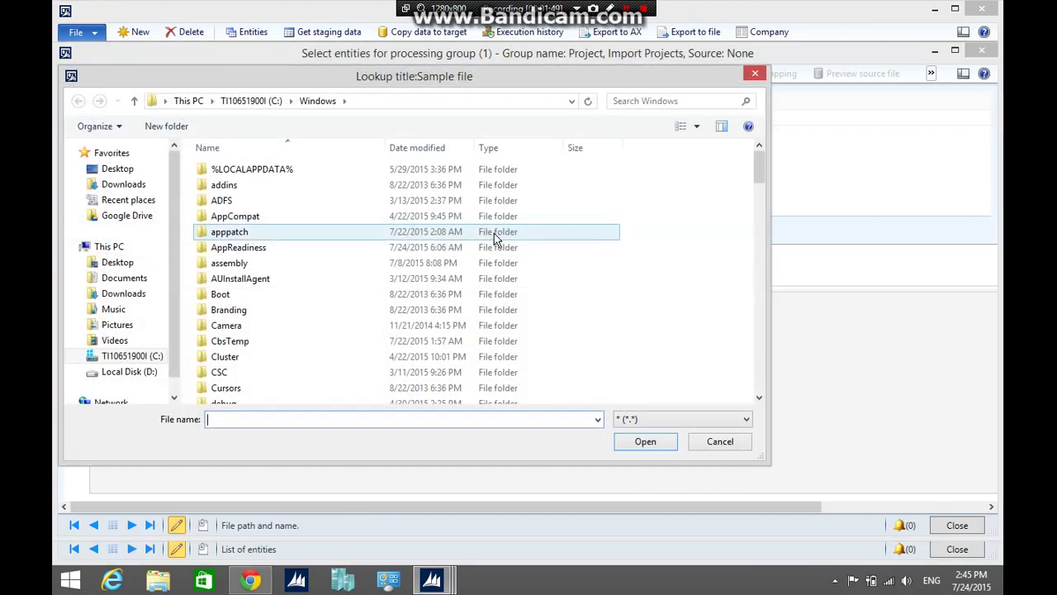
pyautogui.click(139, 371)
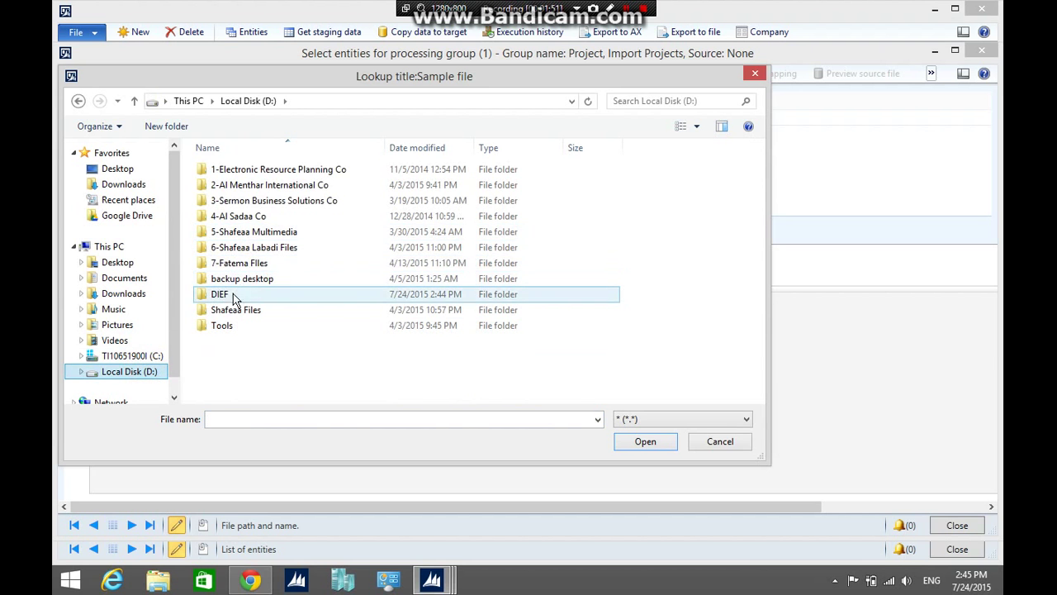
pyautogui.doubleClick(234, 295)
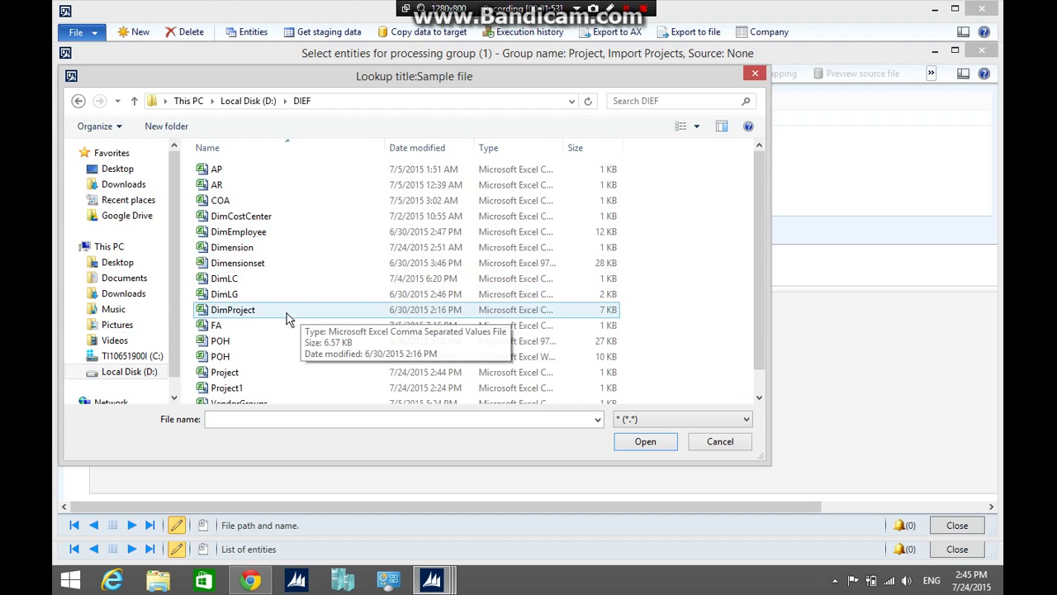
pyautogui.scroll(-1, 287, 321)
pyautogui.doubleClick(251, 348)
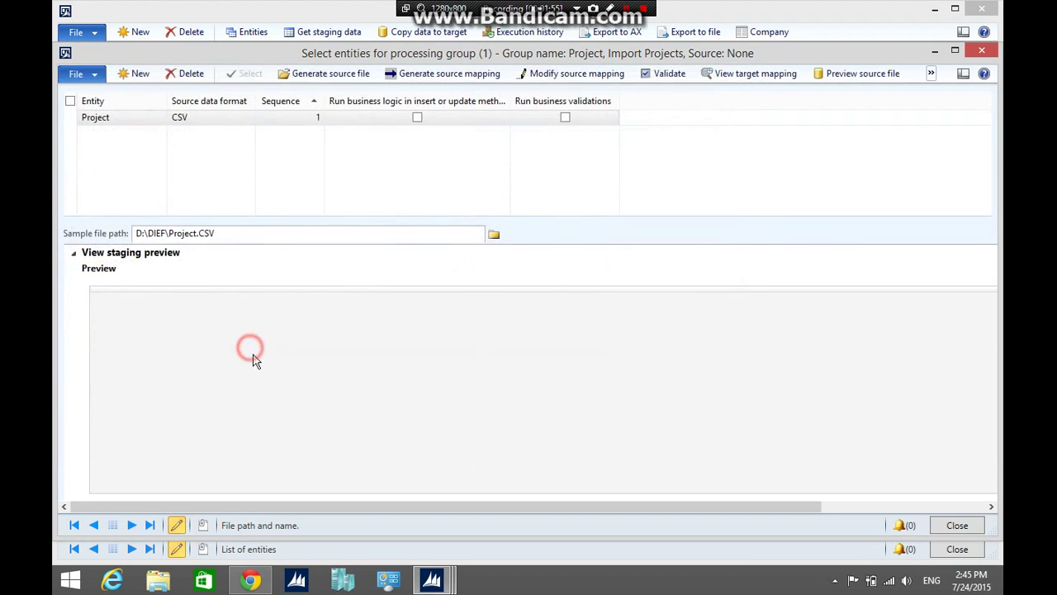
# Generate the source mapping for the Project entity from the sample file and dismiss the message log.
pyautogui.click(238, 233)
pyautogui.click(424, 78)
pyautogui.click(502, 170)
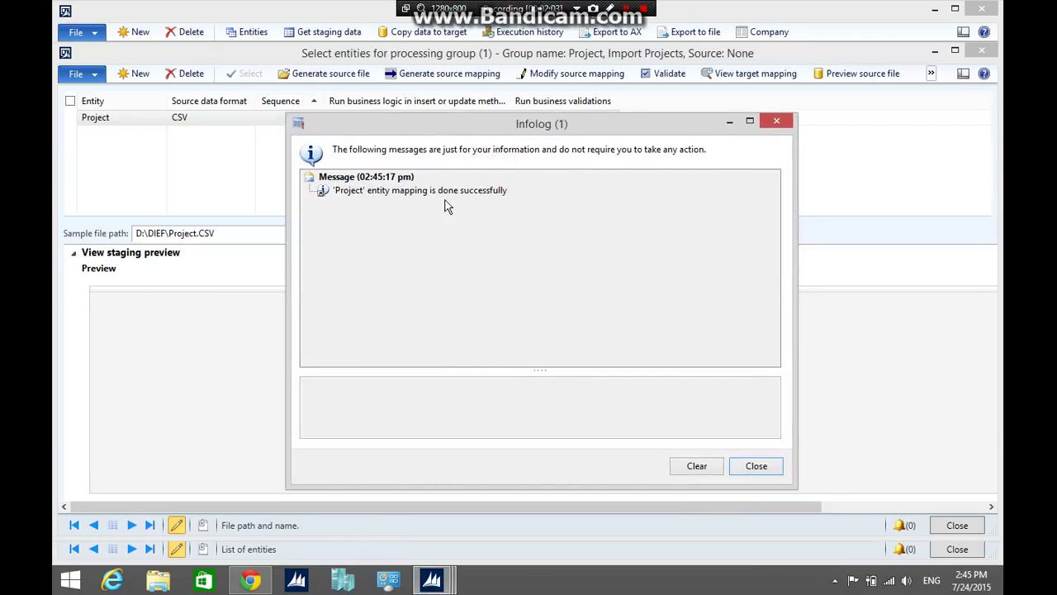
pyautogui.click(754, 466)
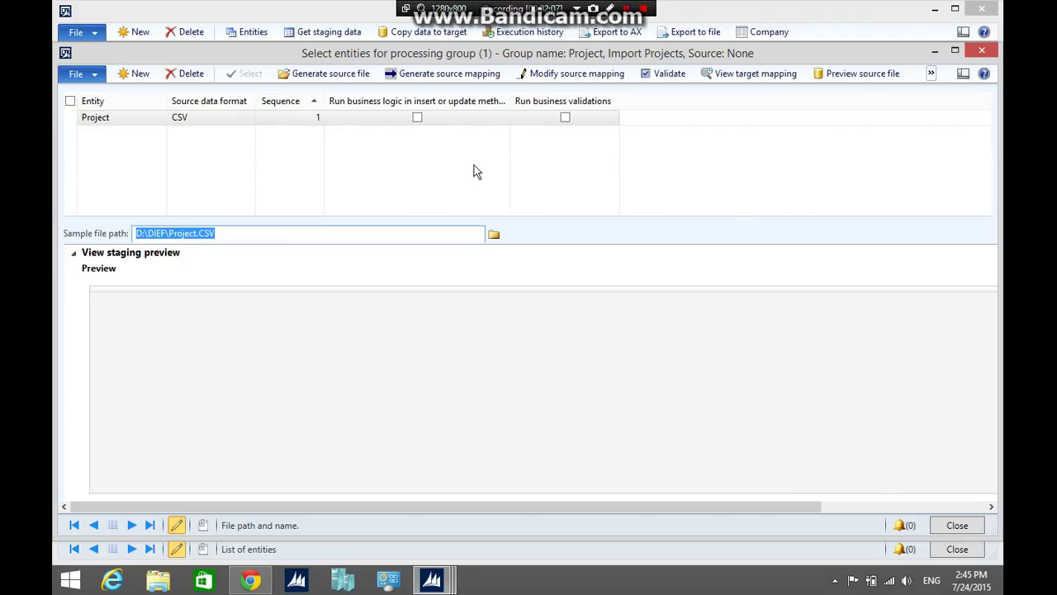
# Preview the source file's records, widening the NAME column, and close the entity selection form.
pyautogui.click(852, 73)
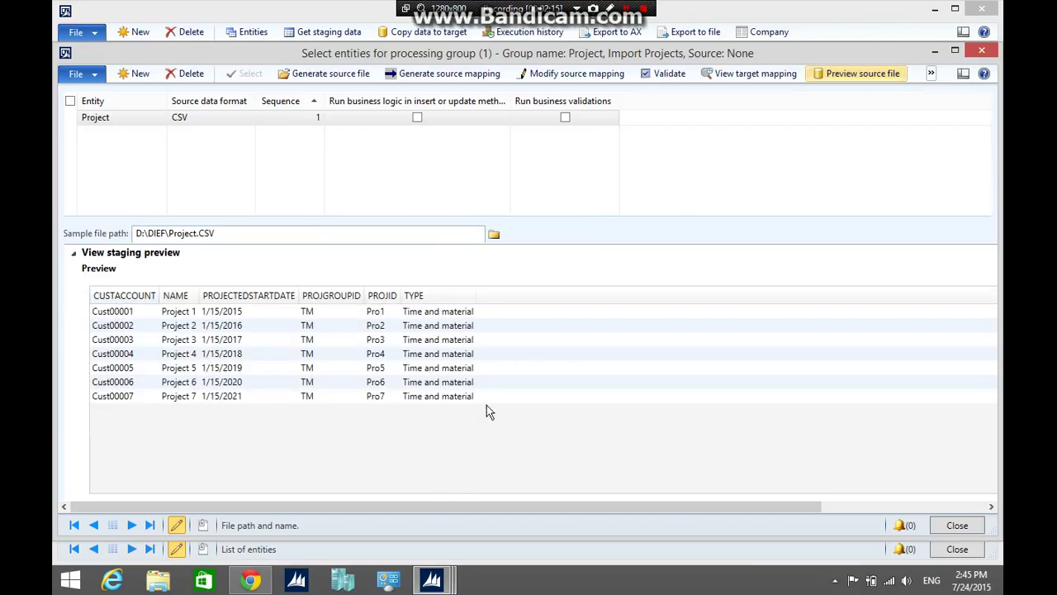
pyautogui.moveTo(200, 289); pyautogui.dragTo(242, 289)
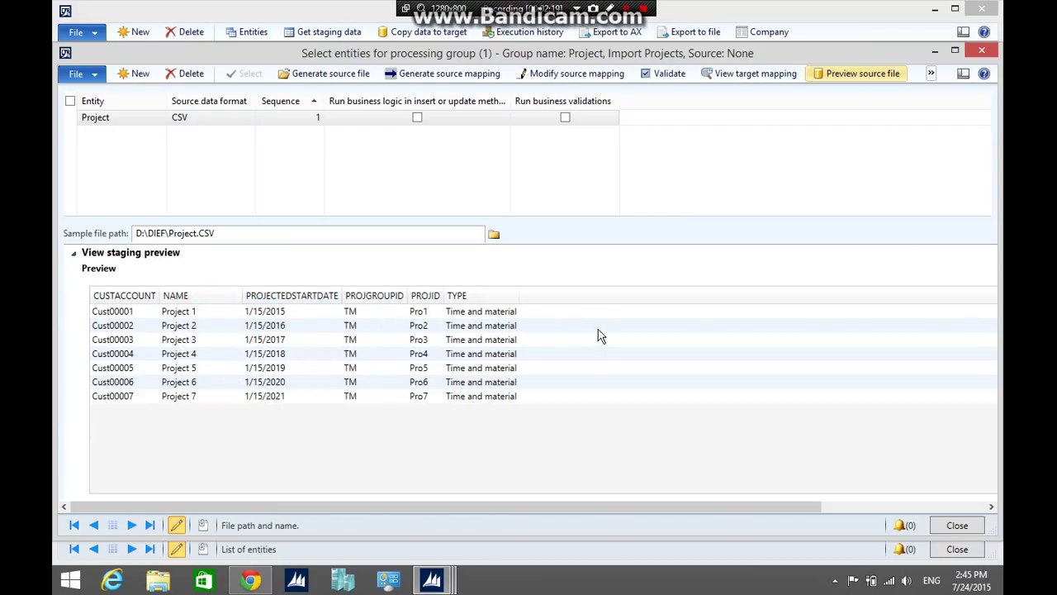
pyautogui.click(956, 526)
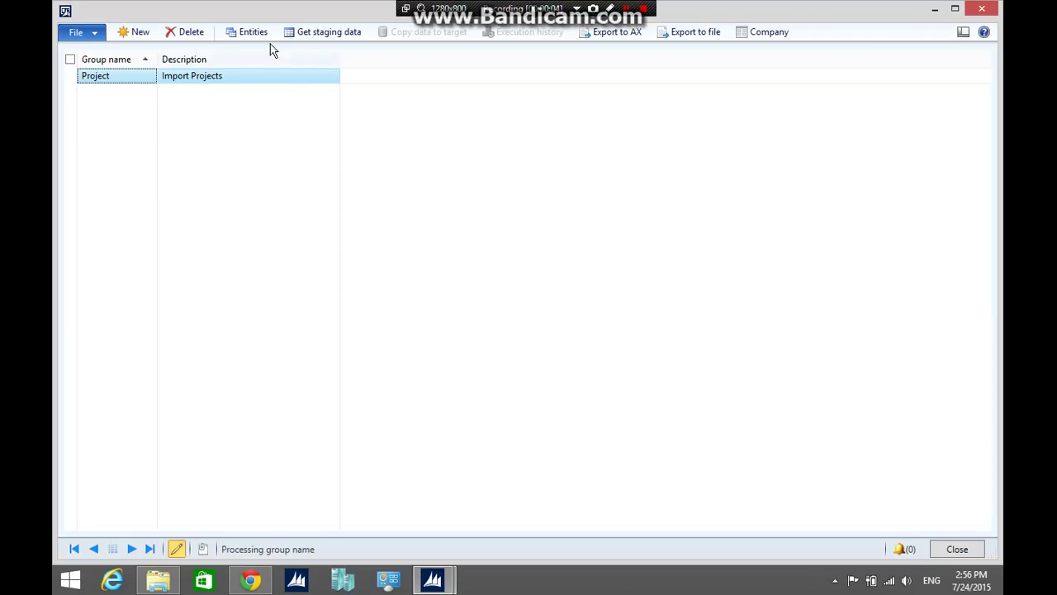
# Create staging data job Project-1 with the description Import Projects and run it without batch processing.
pyautogui.click(322, 33)
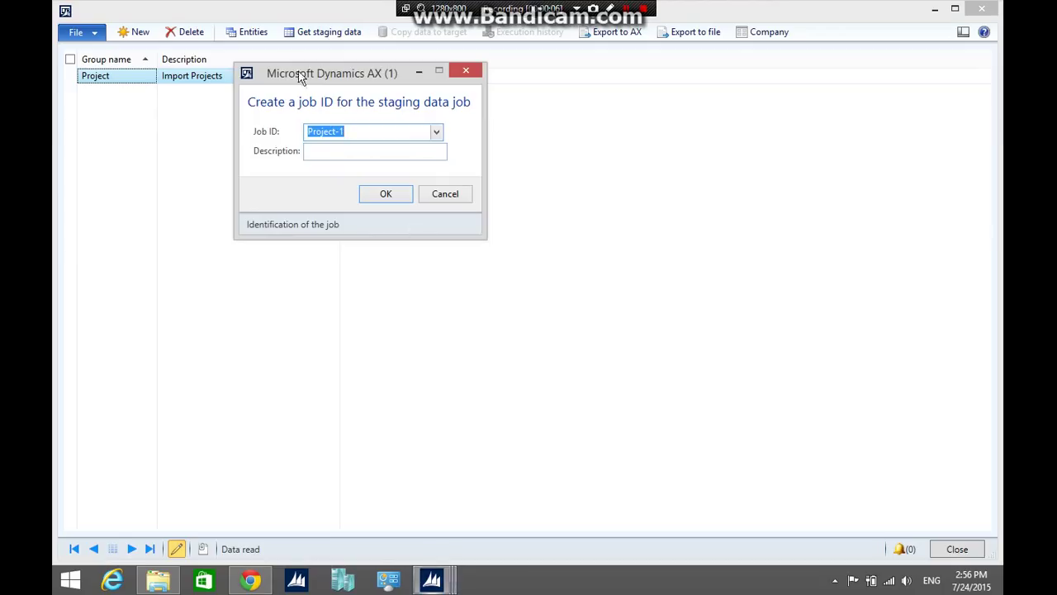
pyautogui.click(411, 198)
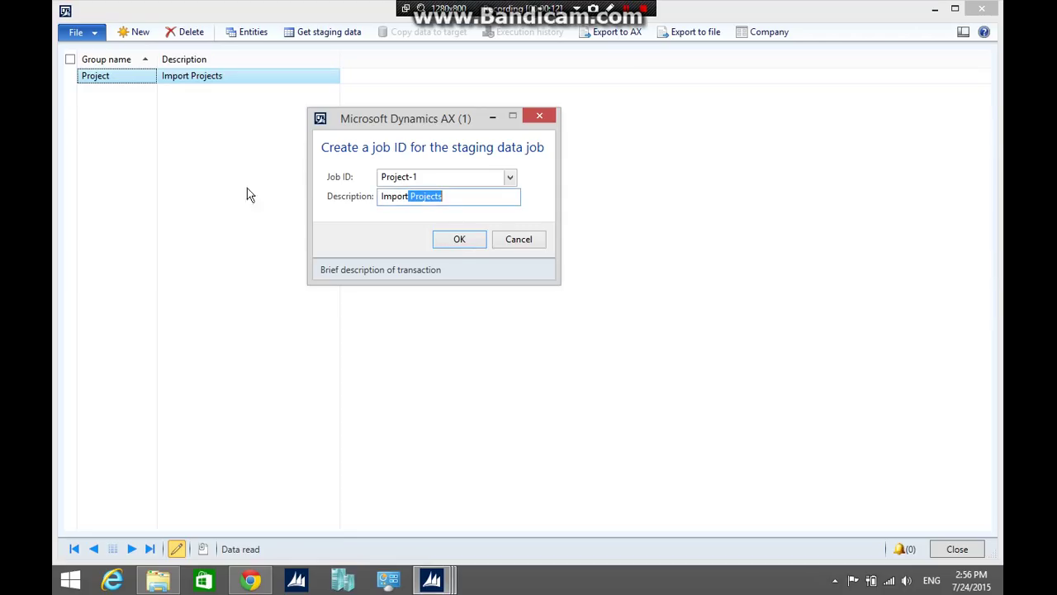
pyautogui.click(460, 241)
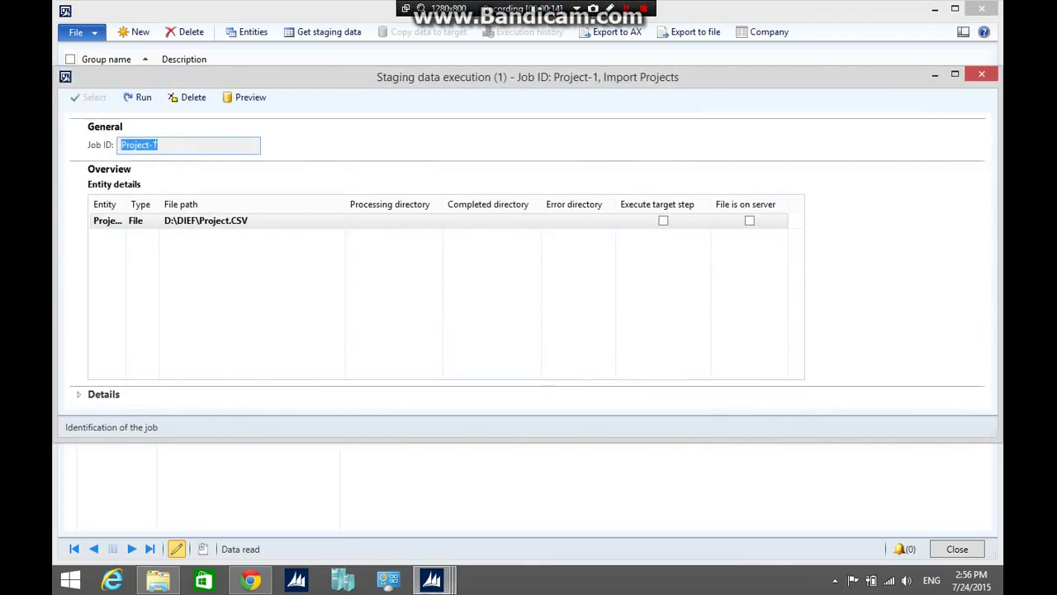
pyautogui.click(136, 99)
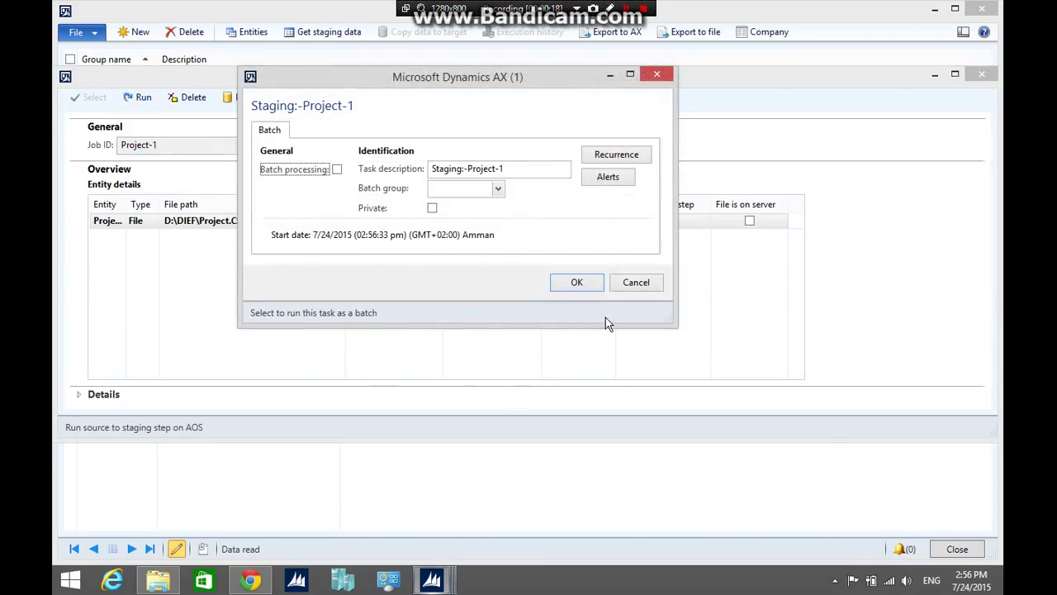
pyautogui.click(564, 286)
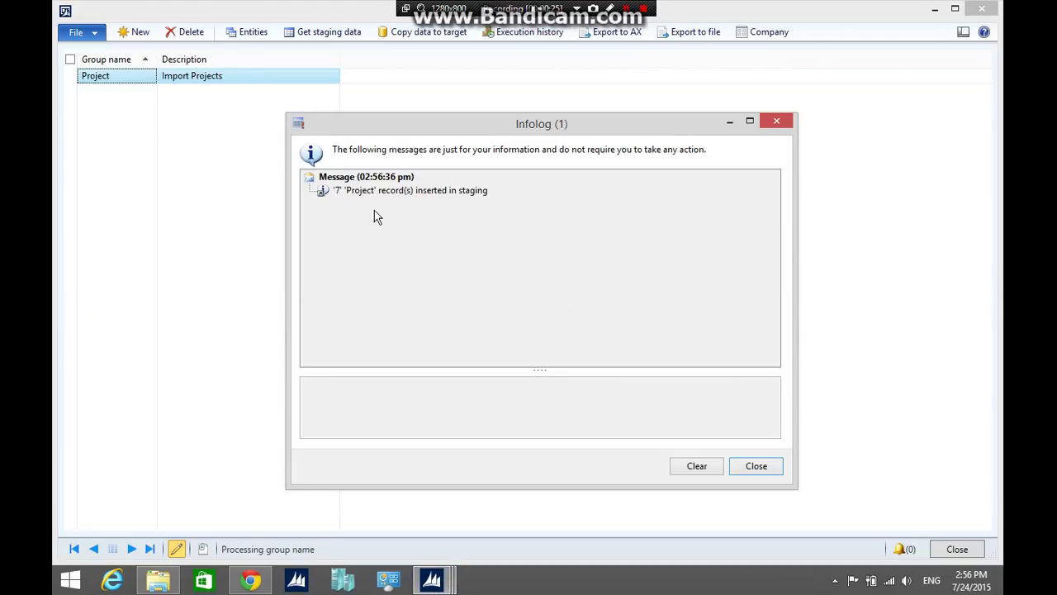
pyautogui.click(759, 466)
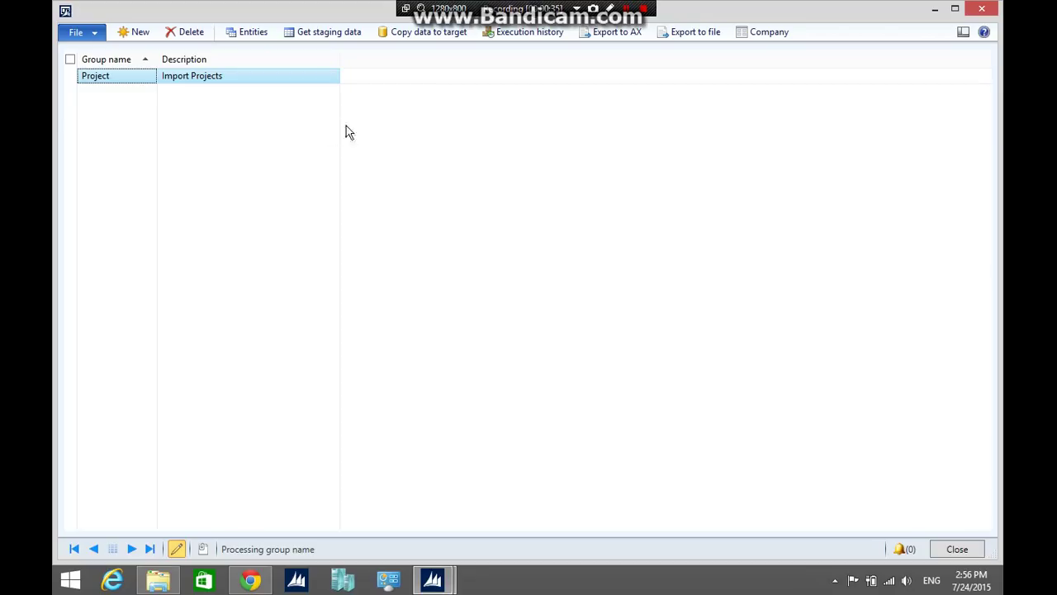
# Copy the staged data of job Project-1 to the target, running it for all records, and dismiss the message log.
pyautogui.click(417, 34)
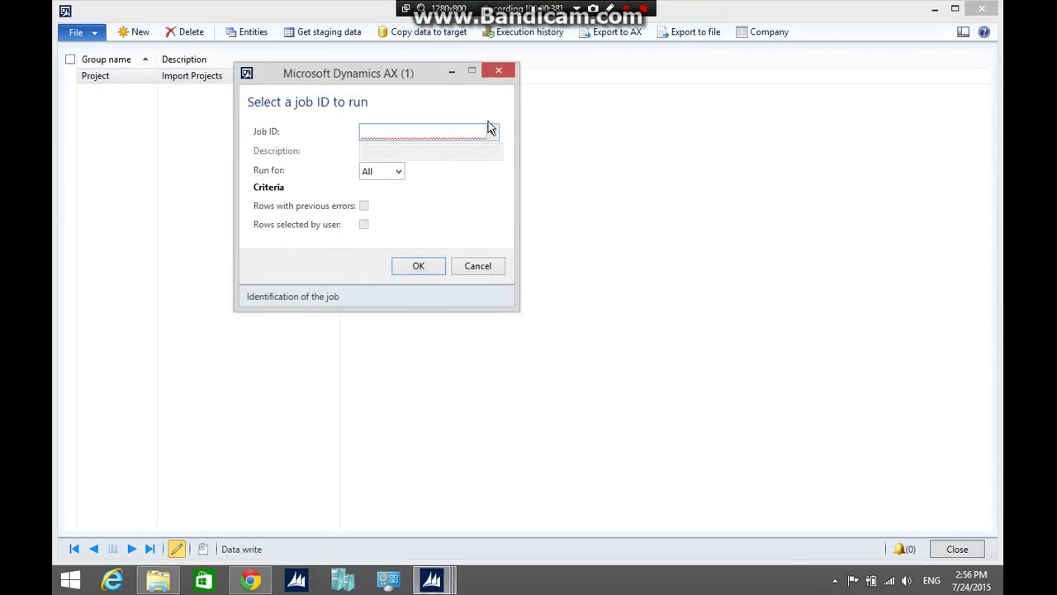
pyautogui.click(491, 130)
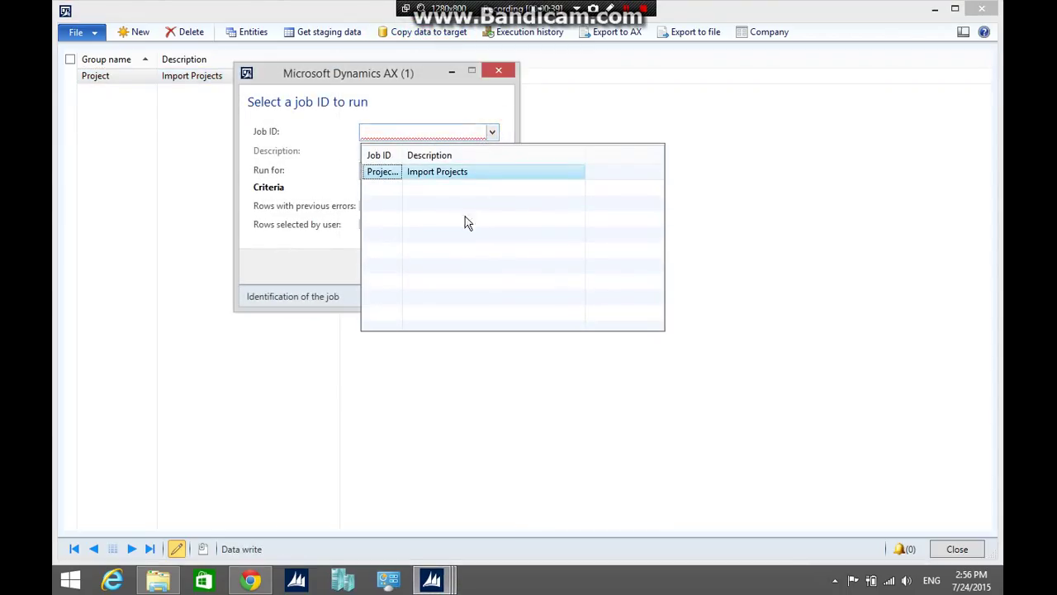
pyautogui.click(416, 174)
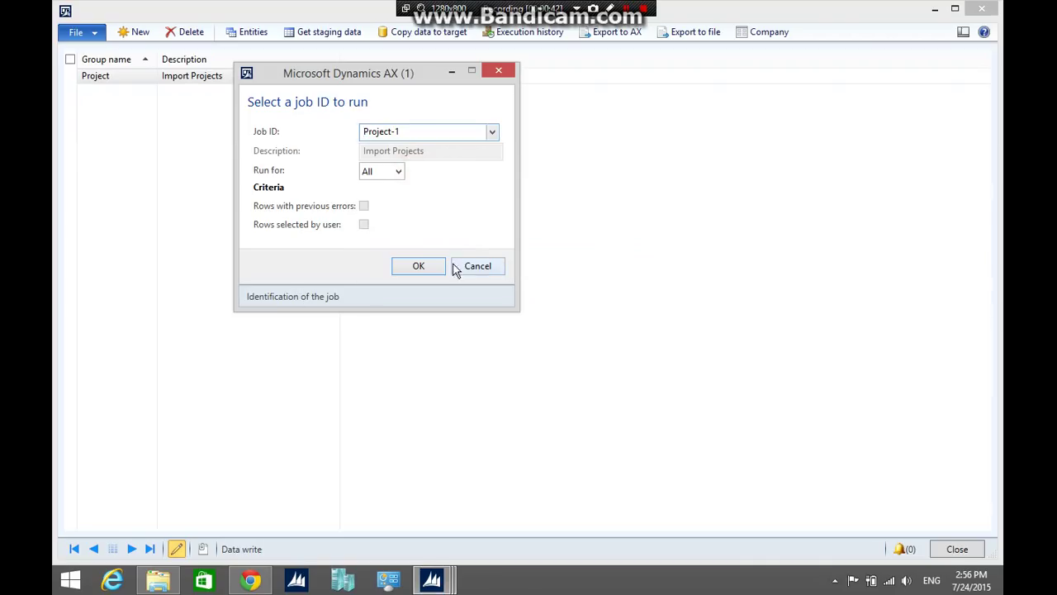
pyautogui.click(425, 267)
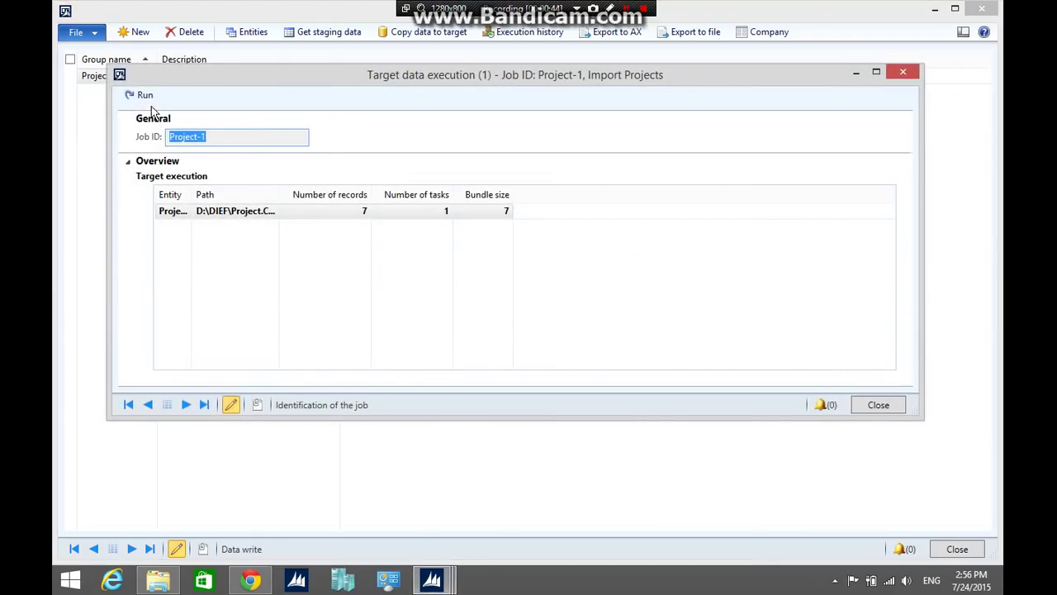
pyautogui.click(144, 95)
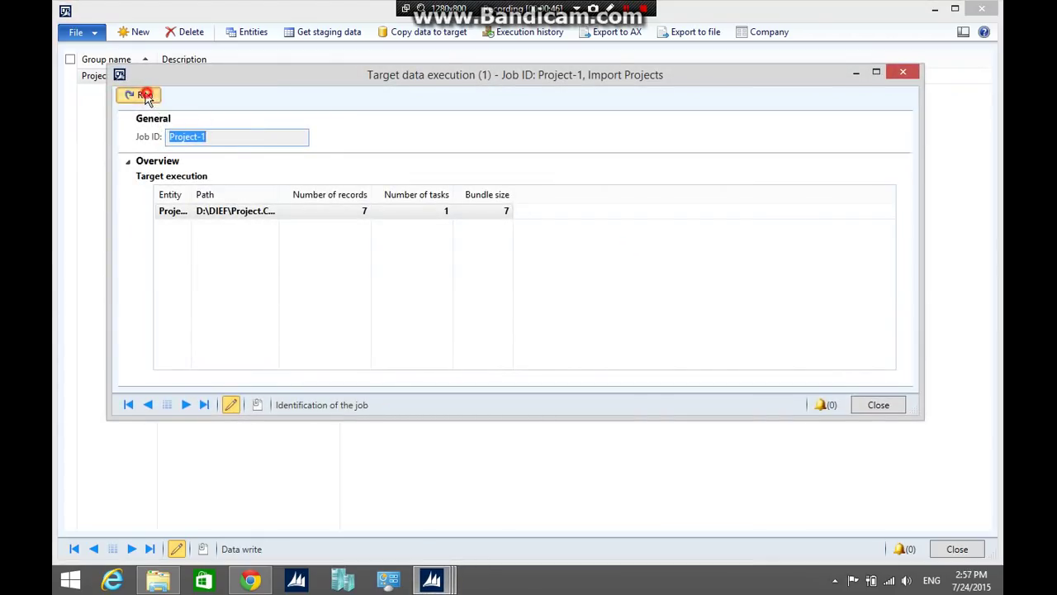
pyautogui.click(575, 281)
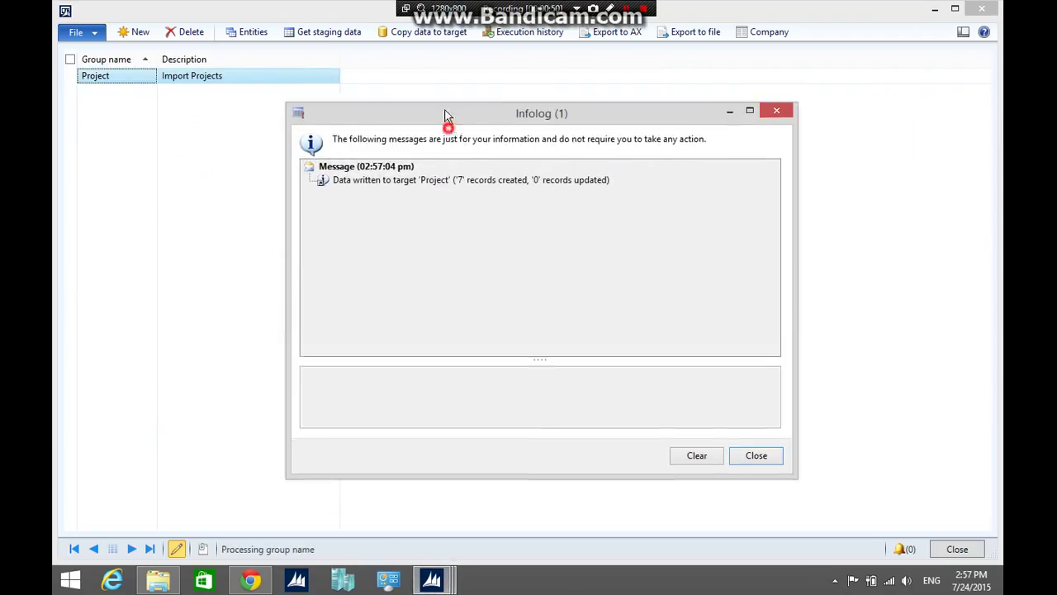
pyautogui.moveTo(444, 120); pyautogui.dragTo(432, 78)
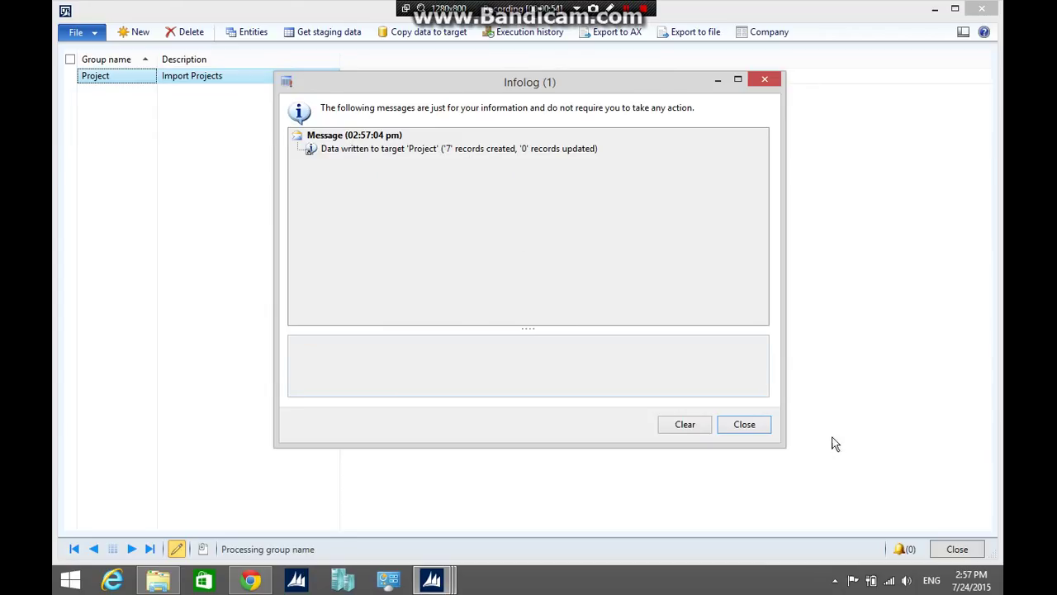
pyautogui.click(746, 425)
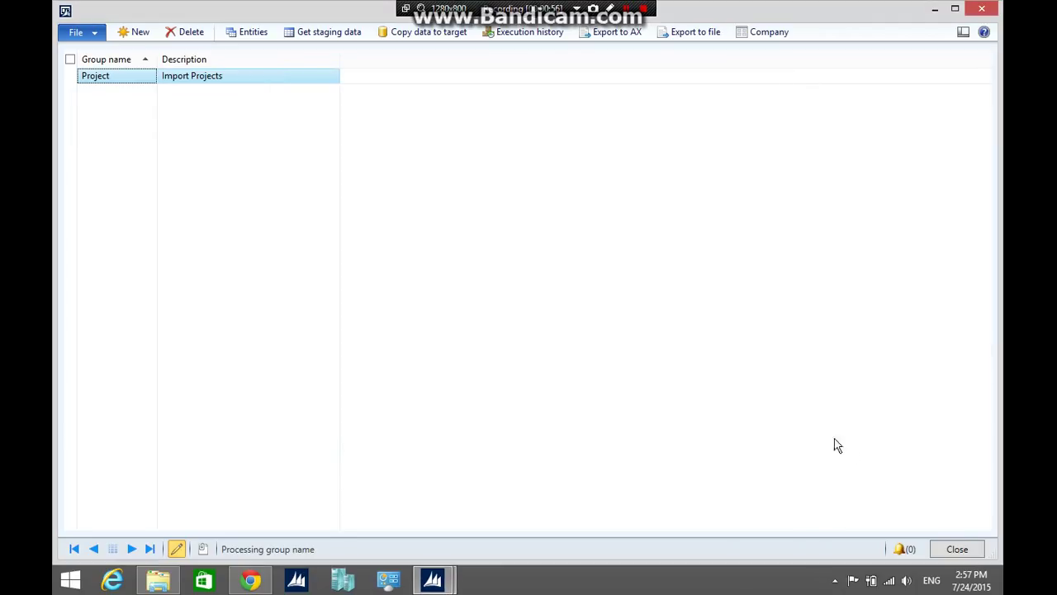
# Close the processing group form and check the imported records in the All projects list of Project management and accounting.
pyautogui.click(956, 549)
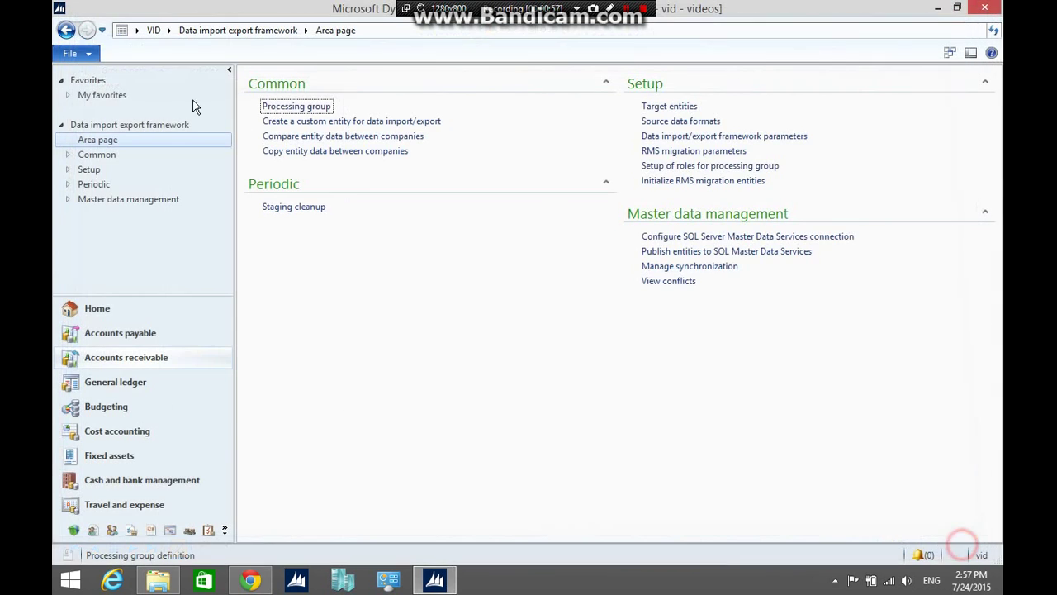
pyautogui.click(170, 31)
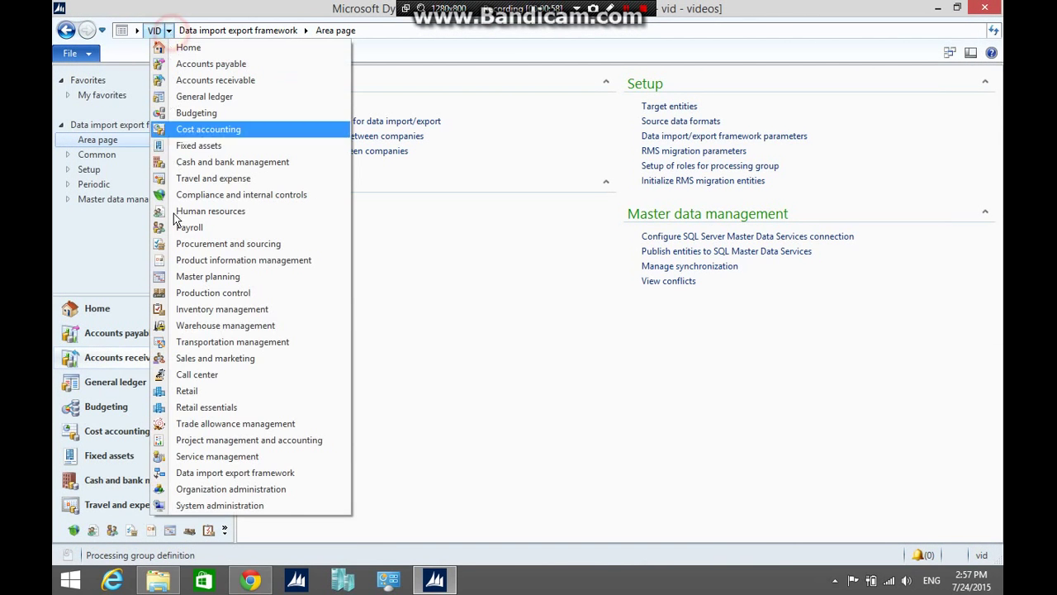
pyautogui.click(285, 447)
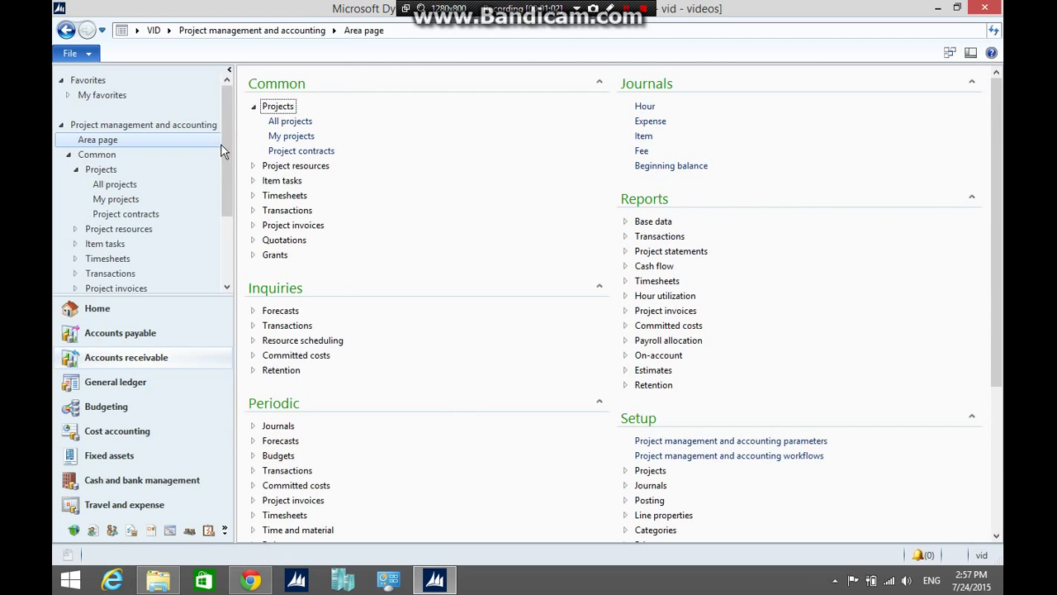
pyautogui.click(289, 121)
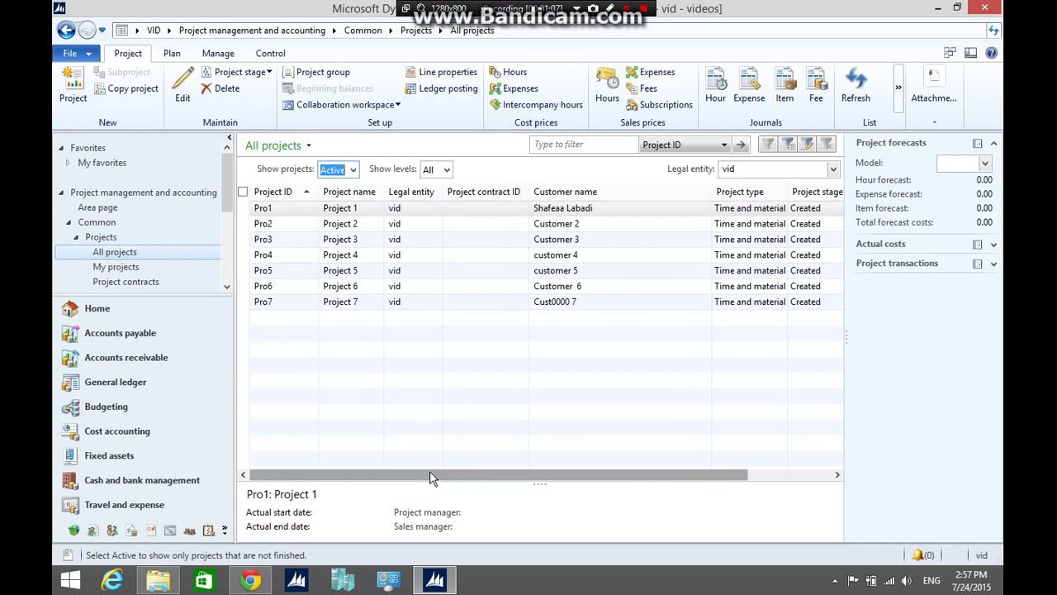
pyautogui.moveTo(519, 474)
pyautogui.mouseDown()
pyautogui.moveTo(576, 472)
pyautogui.moveTo(512, 474)
pyautogui.mouseUp()
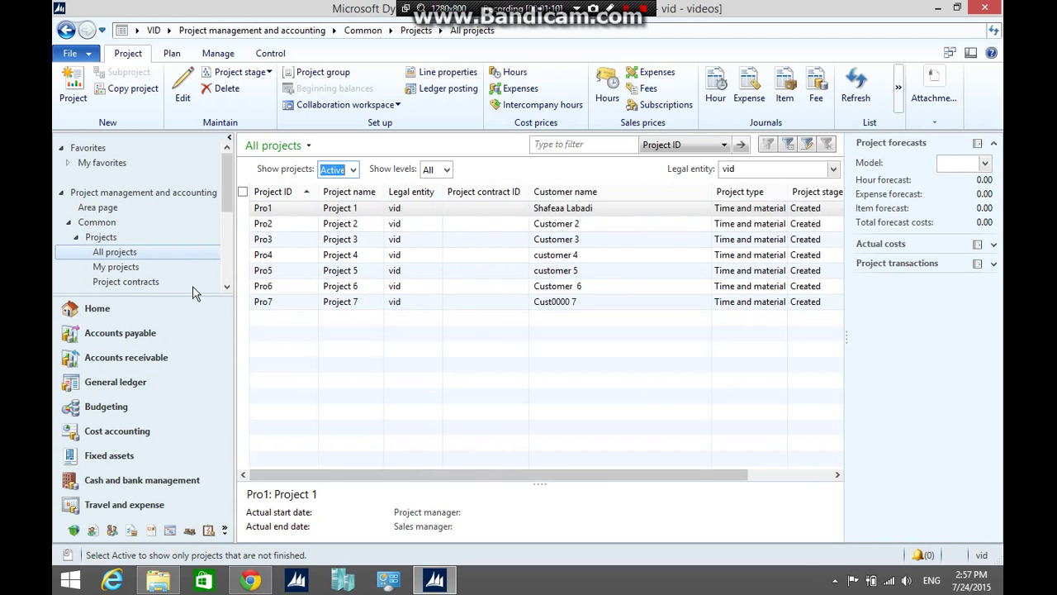